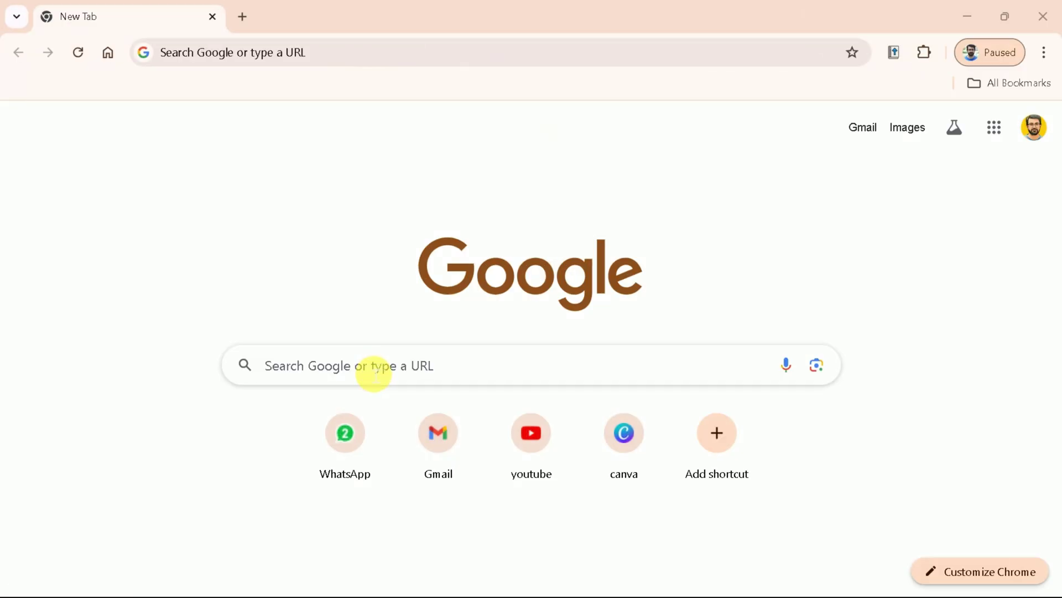
Step: Search Google for 'Paperpal'
left_click(374, 374)
type("Paperpal")
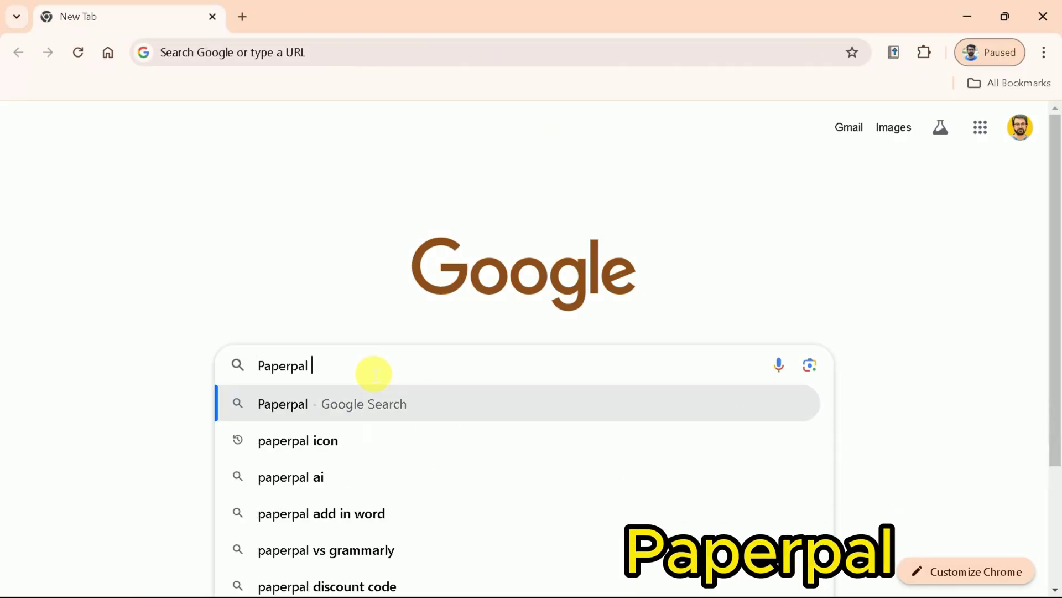
key("Return")
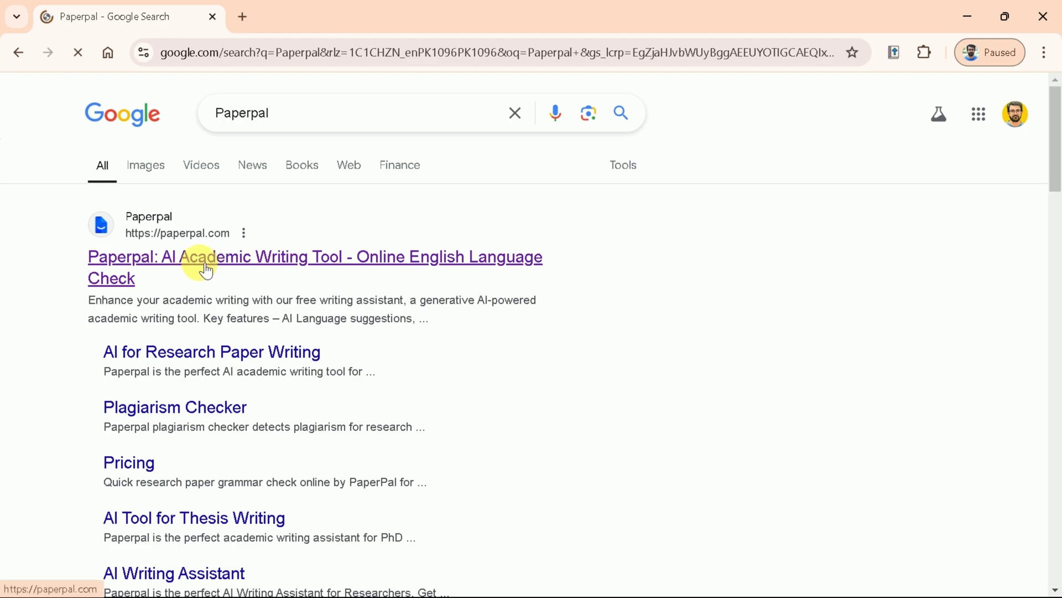
left_click(203, 269)
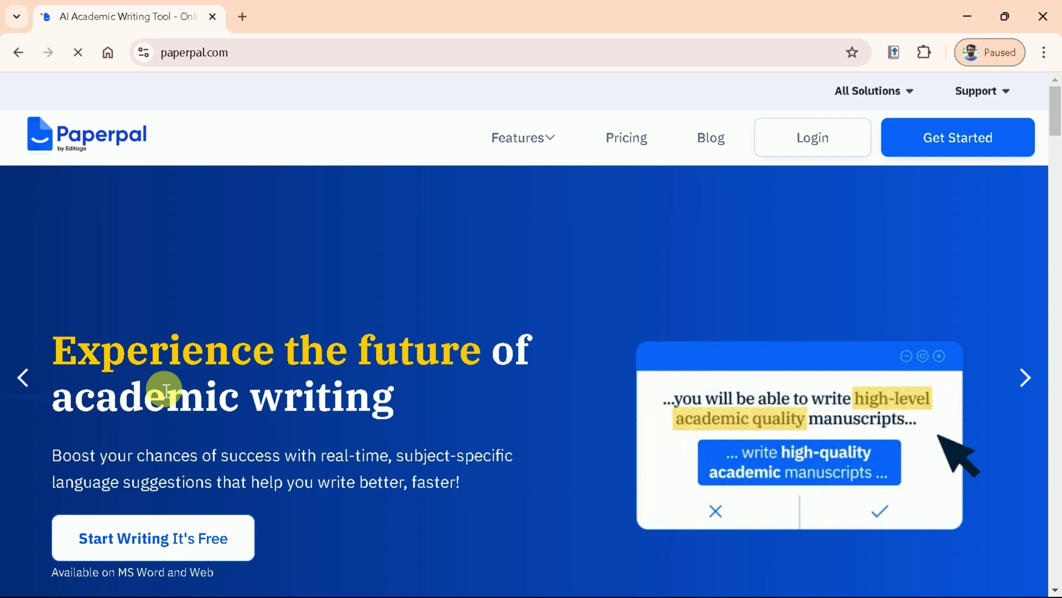
scroll(160, 386, "down", 5)
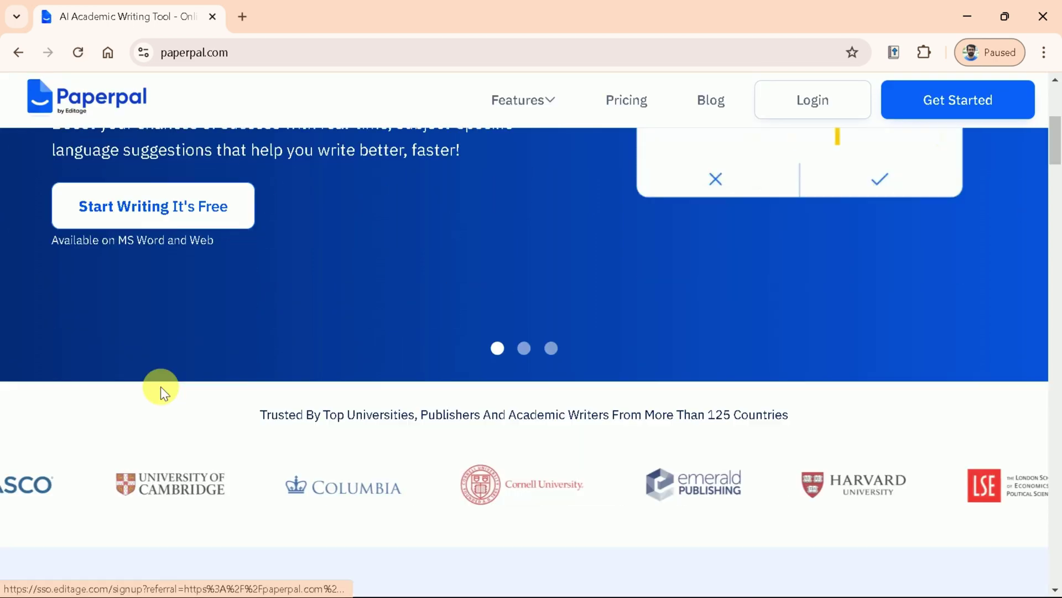
scroll(160, 386, "down", 3)
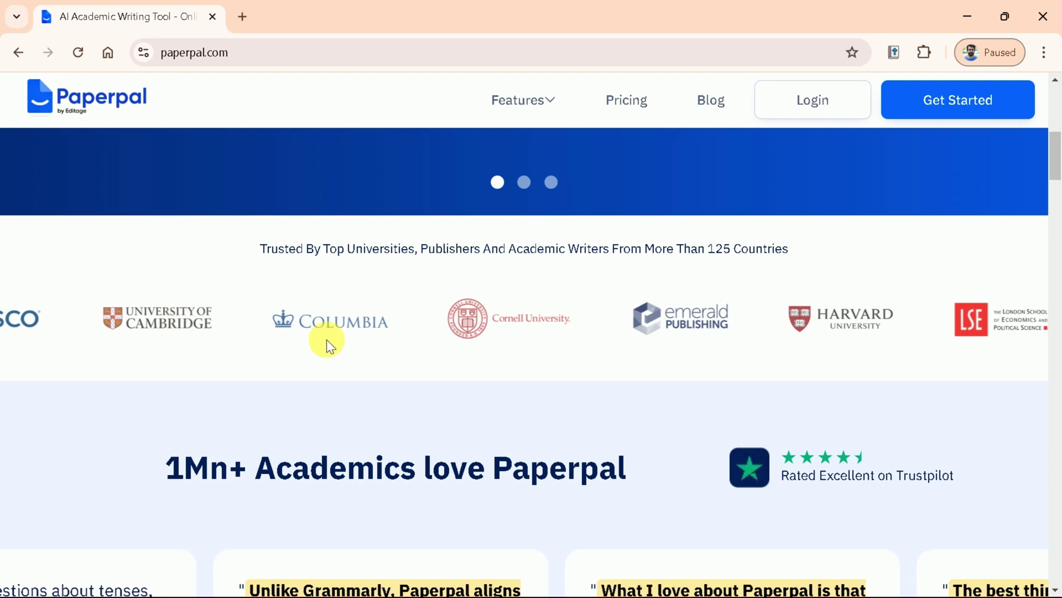
scroll(652, 351, "down", 10)
scroll(652, 393, "down", 1)
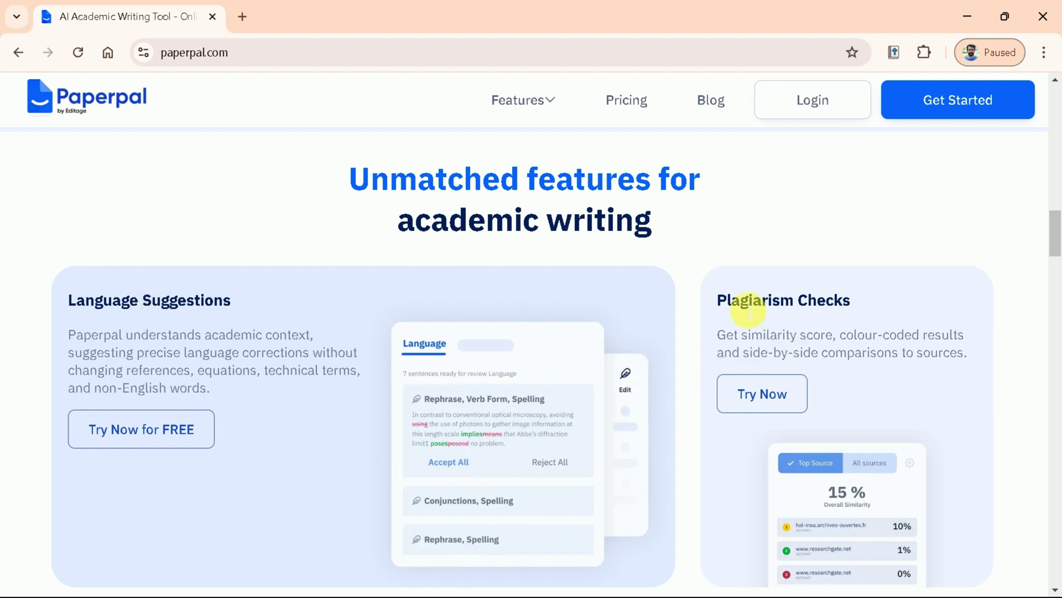
scroll(783, 368, "down", 5)
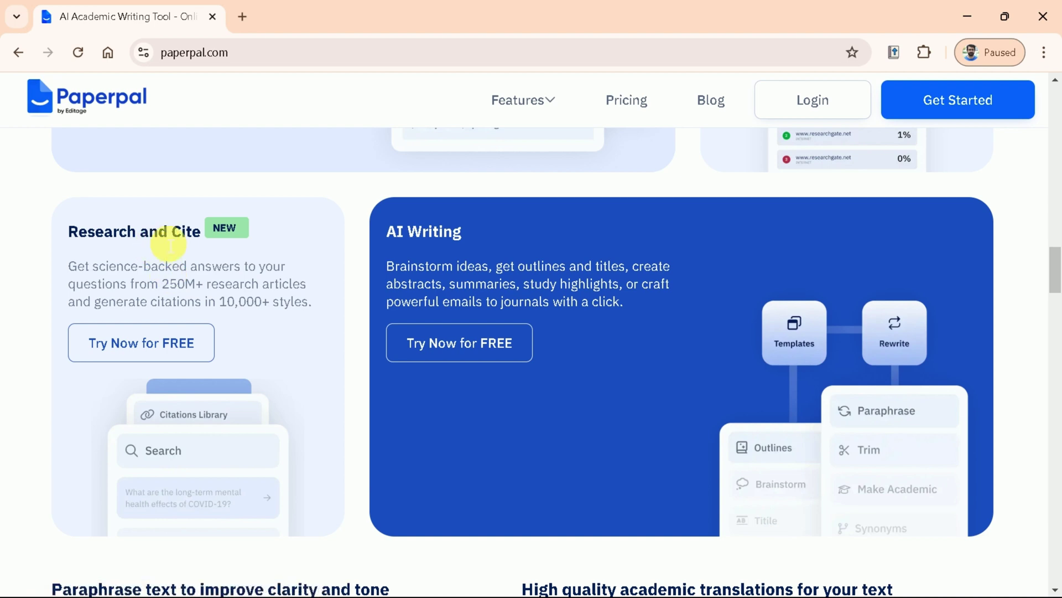
scroll(446, 253, "down", 4)
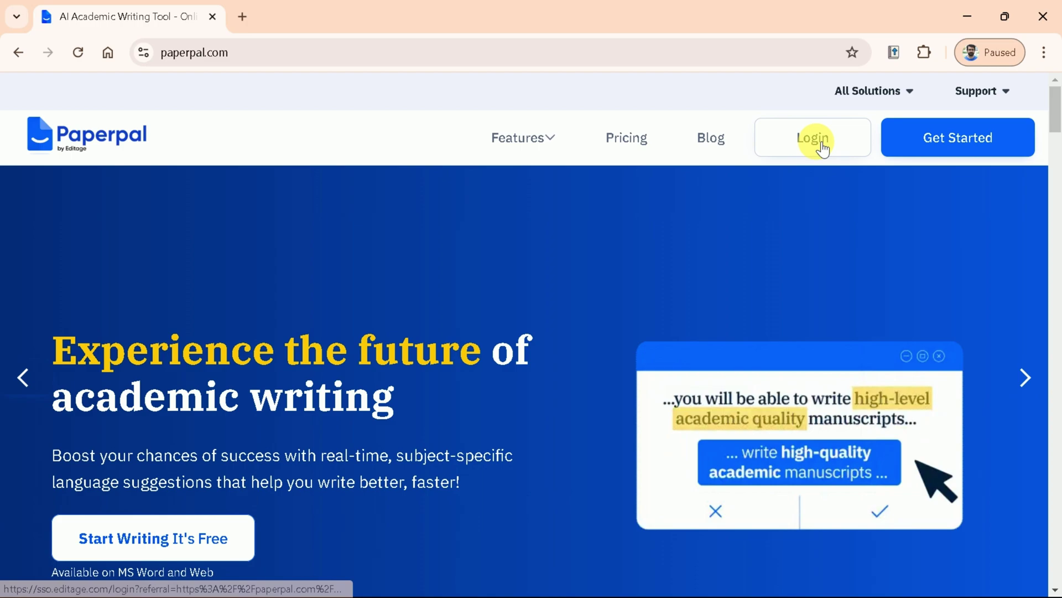
Step: Log in to Paperpal and create a new web document for 'AI in Mathematics Education'
left_click(818, 143)
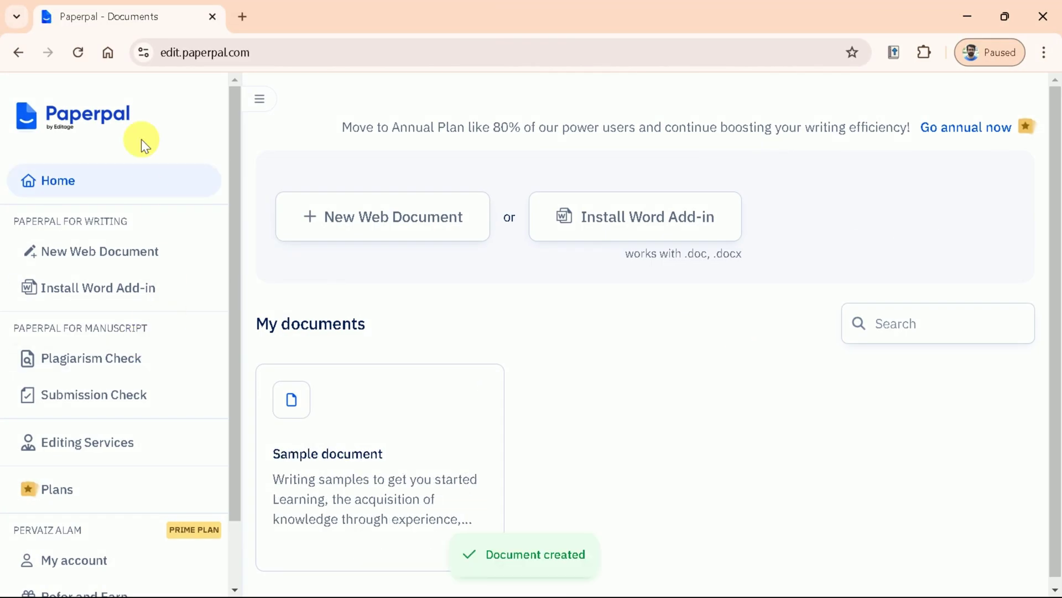
left_click(111, 289)
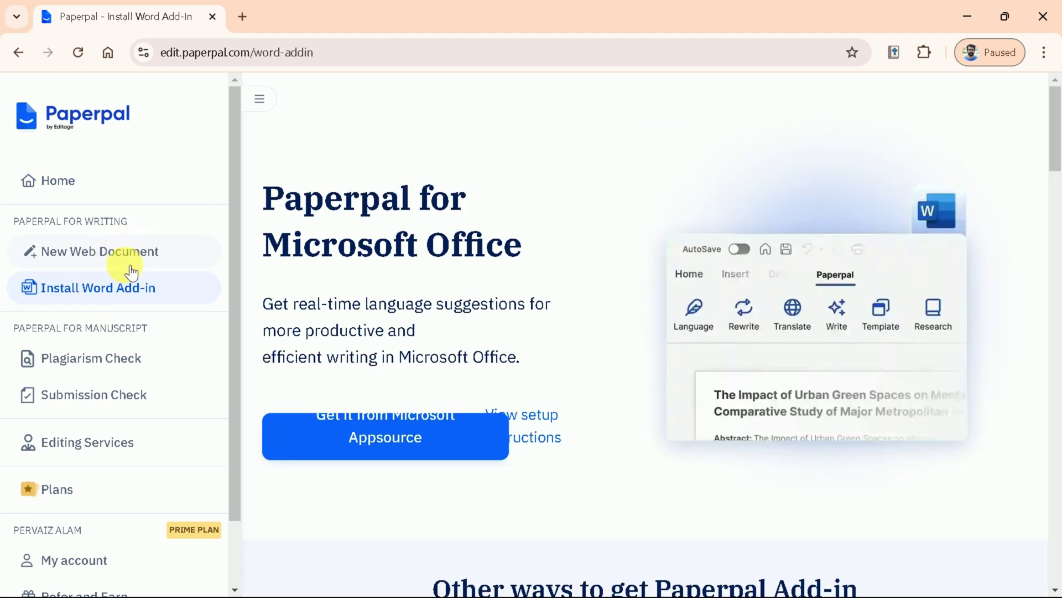
left_click(94, 258)
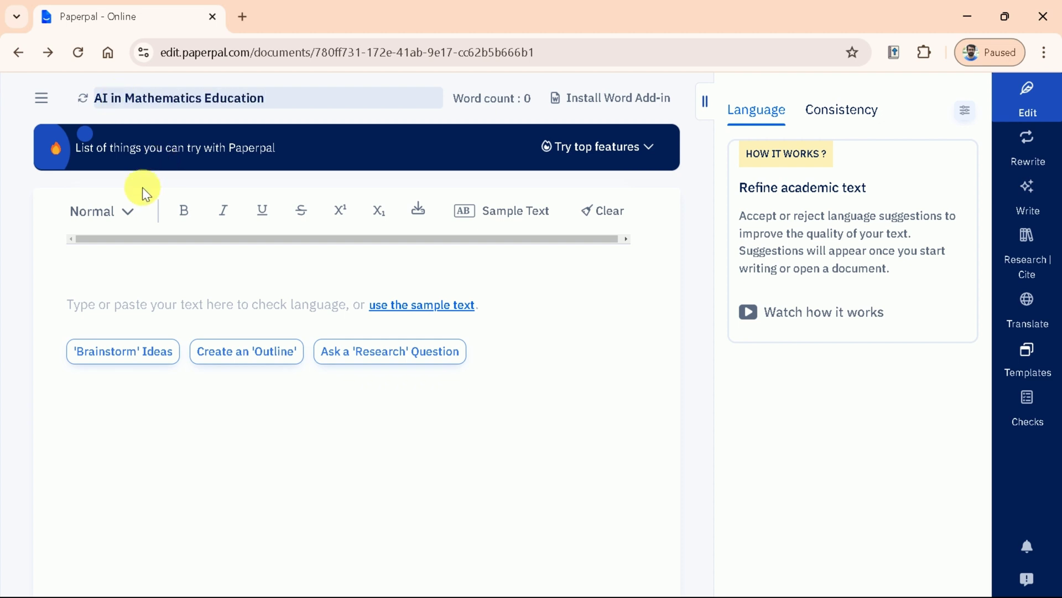
Step: Confirm the document title and browse the Outlines templates such as Research article and Essay
left_click(175, 287)
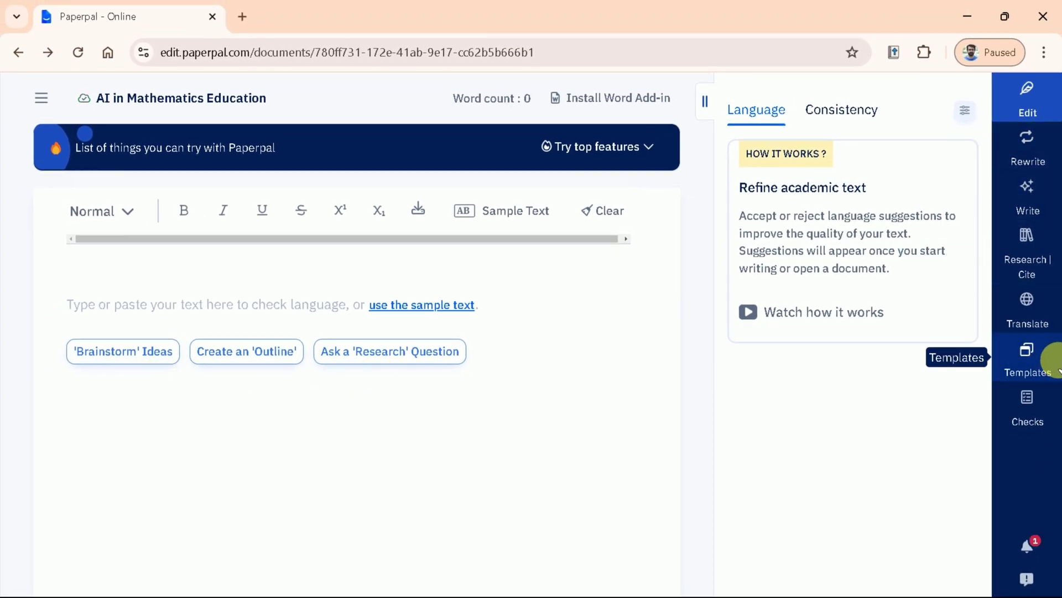
left_click(1049, 369)
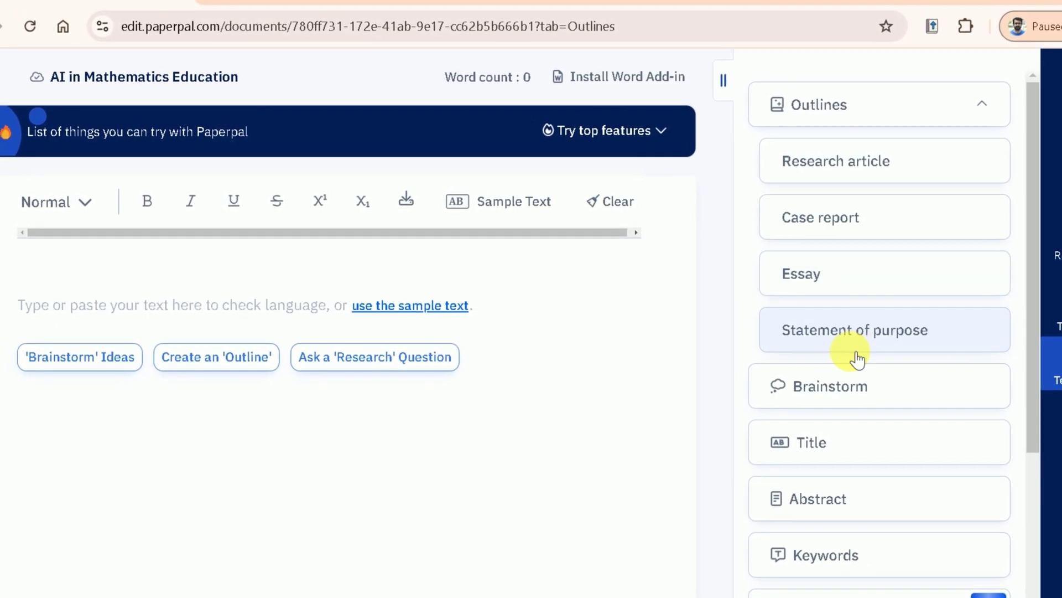
scroll(848, 351, "down", 1)
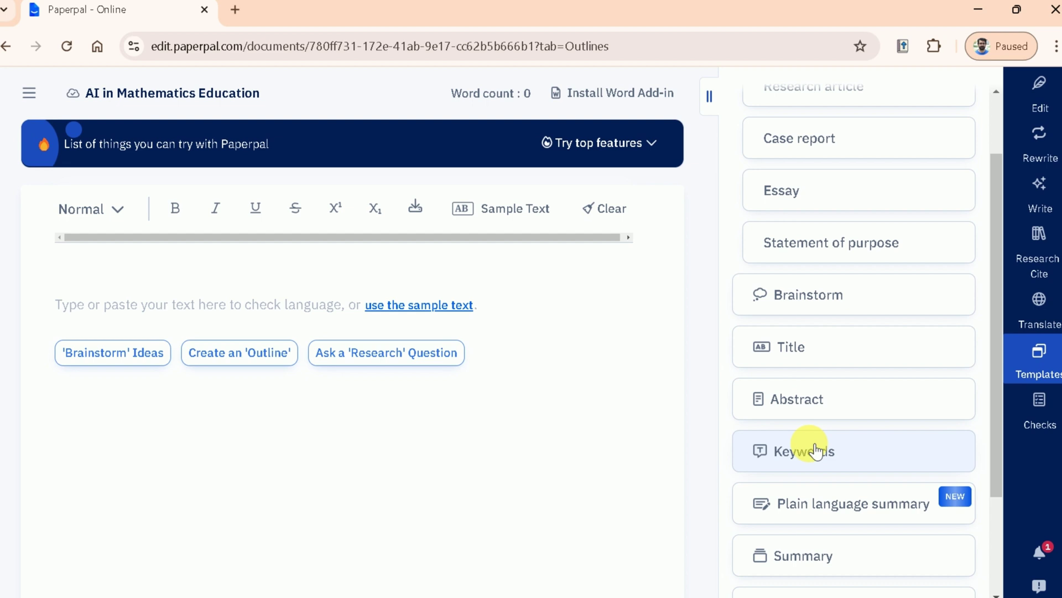
scroll(796, 485, "down", 1)
scroll(800, 477, "down", 1)
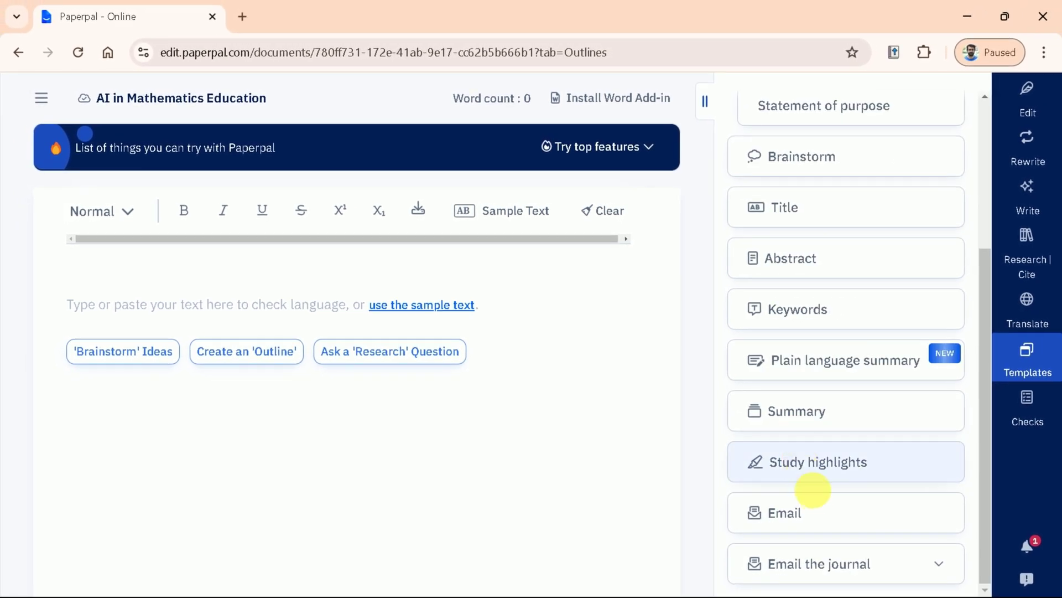
scroll(819, 501, "up", 4)
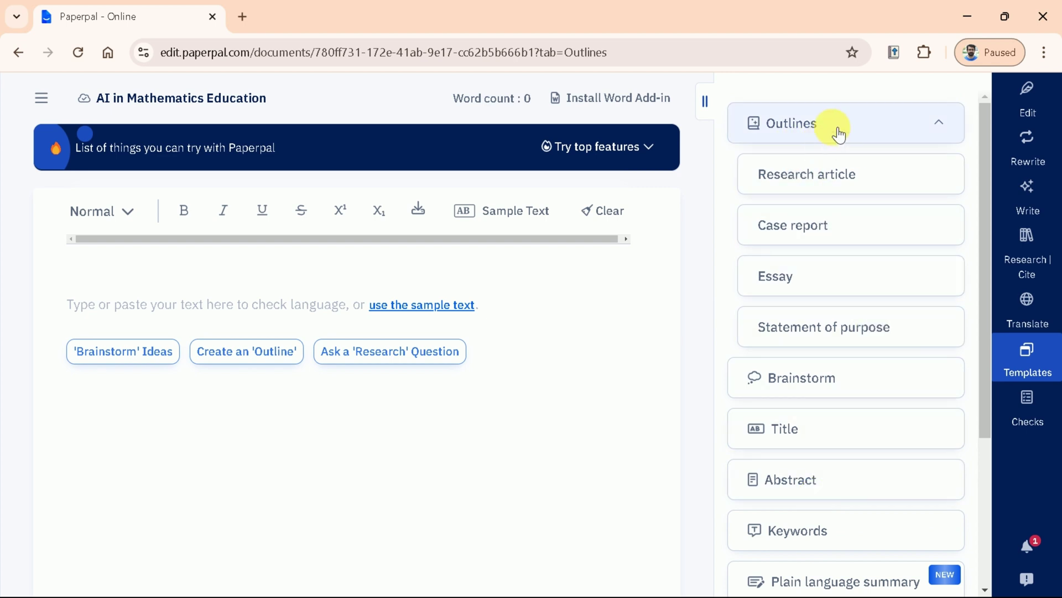
Step: Set the Research article outline to start with Introduction in the Physical sciences field
left_click(825, 190)
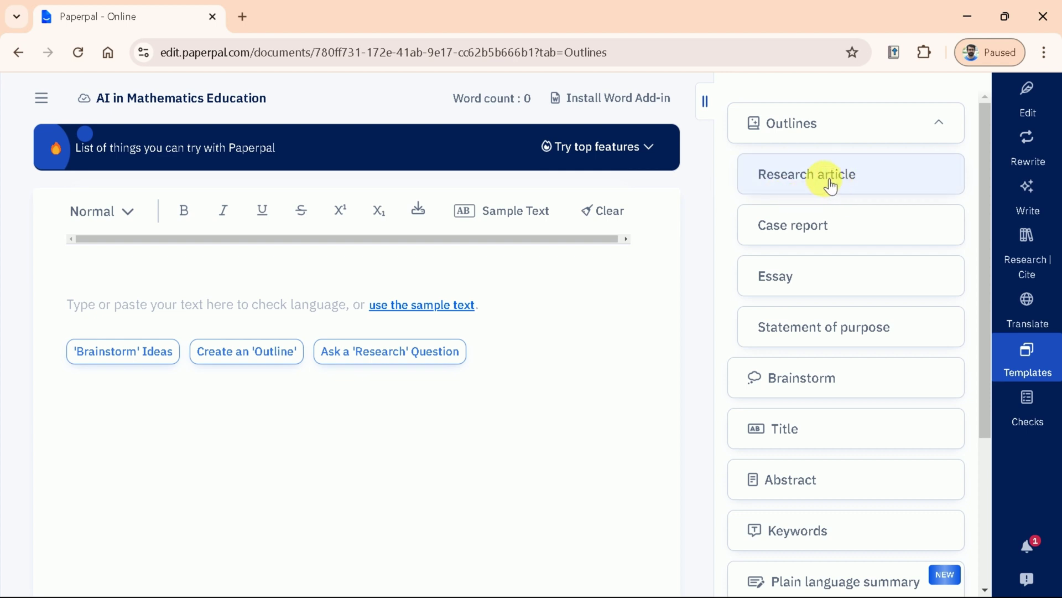
left_click(830, 187)
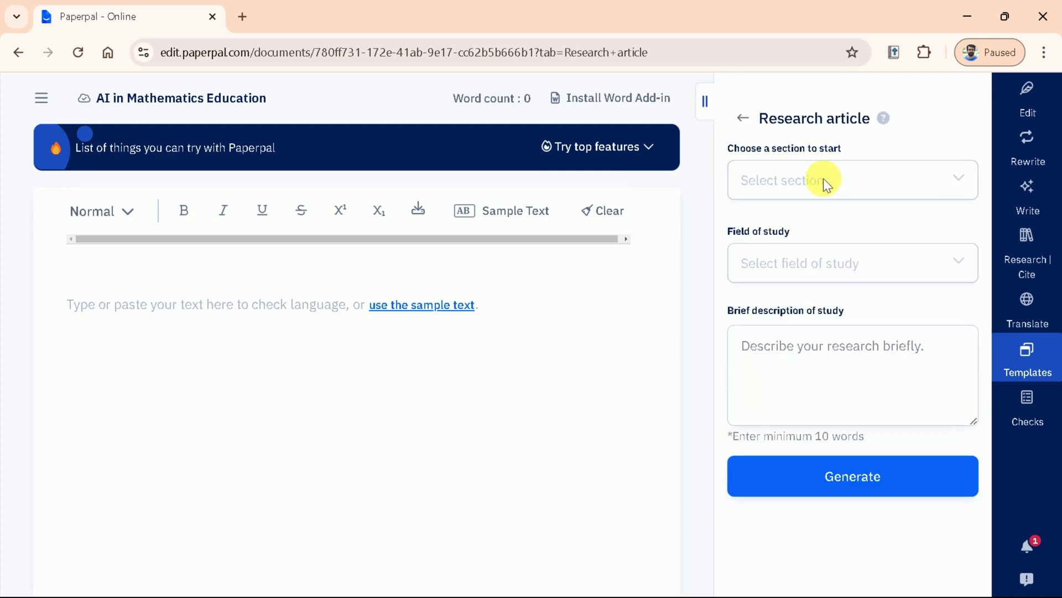
left_click(825, 180)
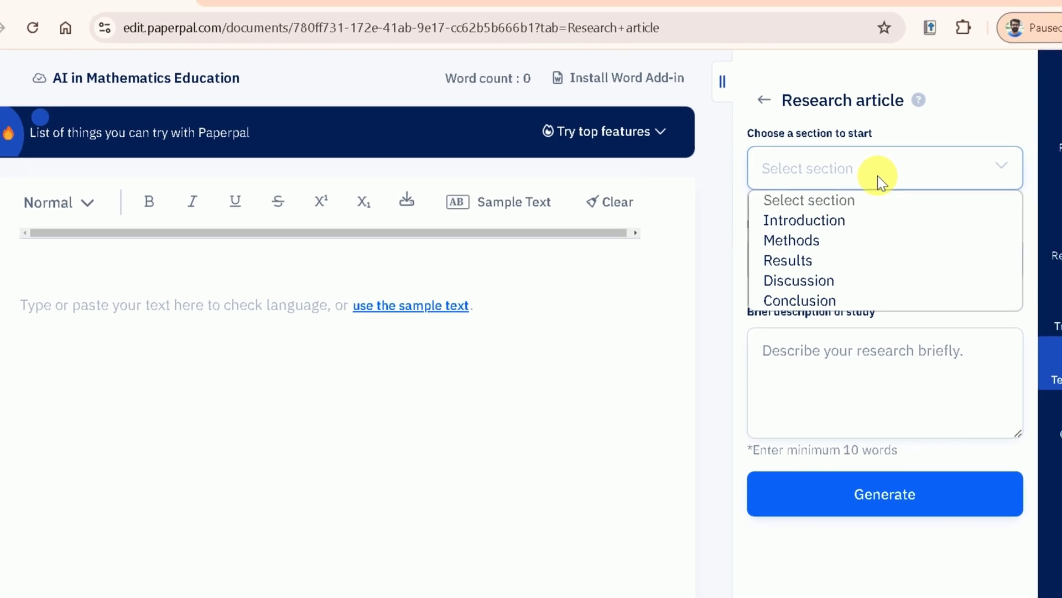
left_click(855, 178)
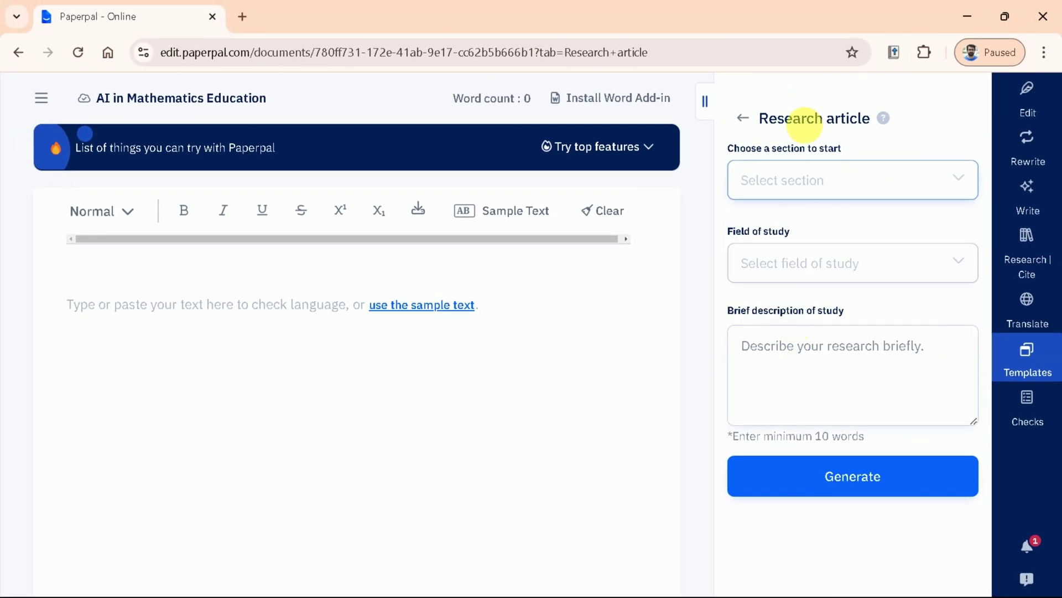
left_click(818, 177)
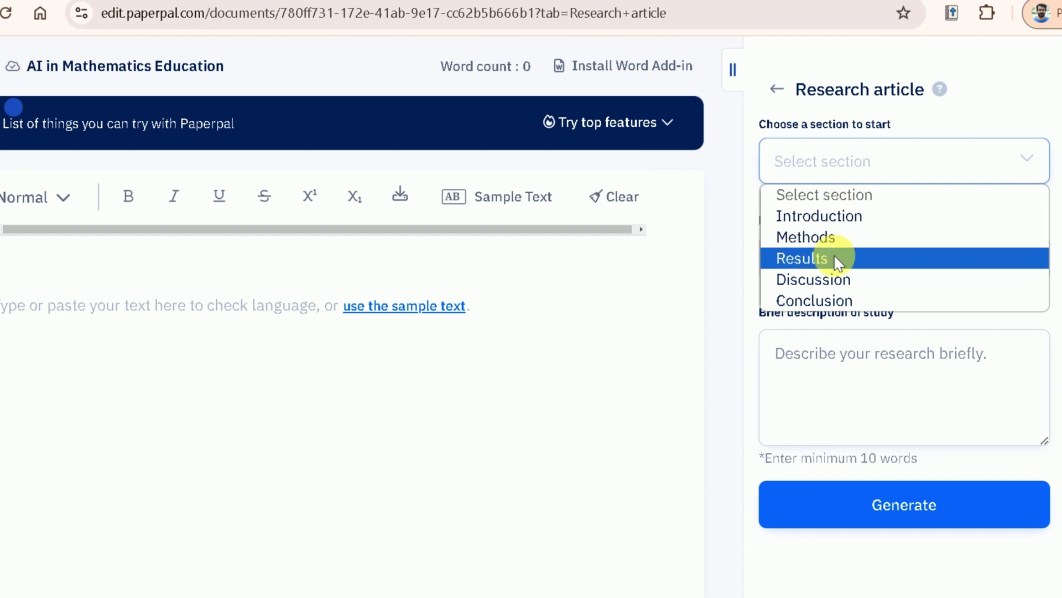
left_click(849, 217)
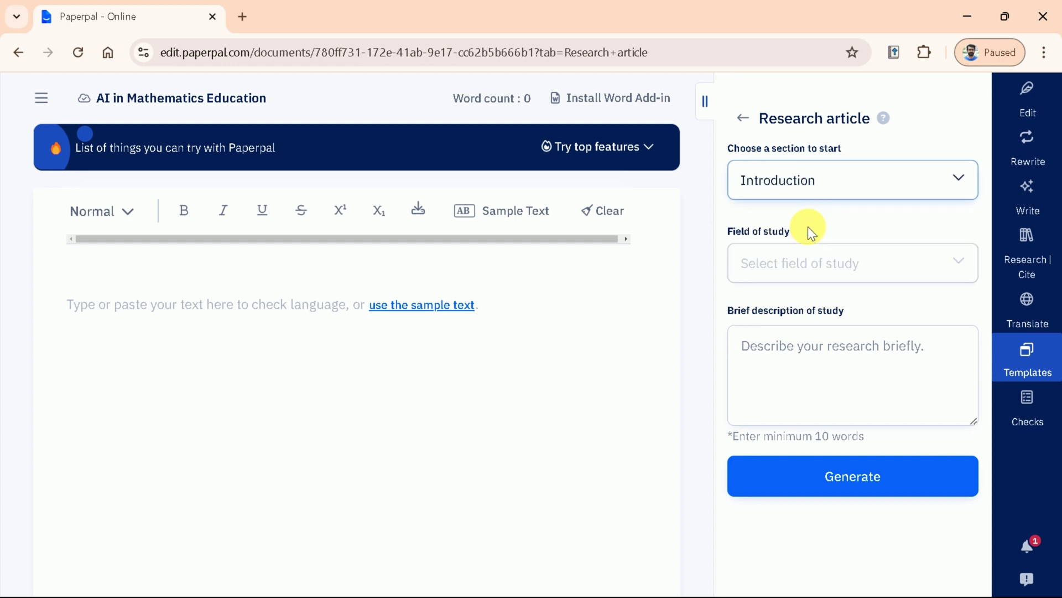
left_click(809, 264)
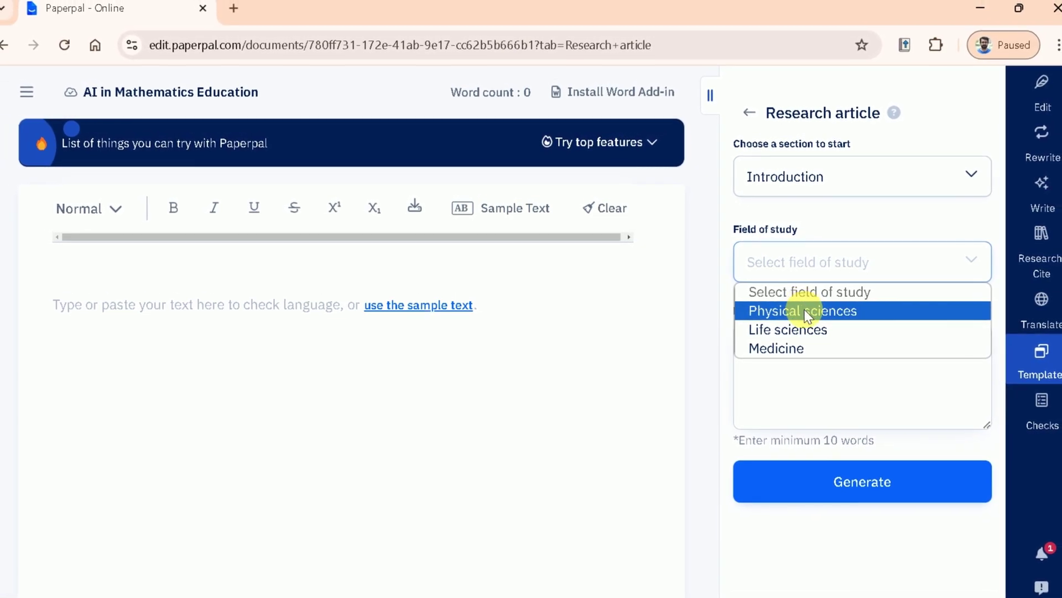
left_click(805, 312)
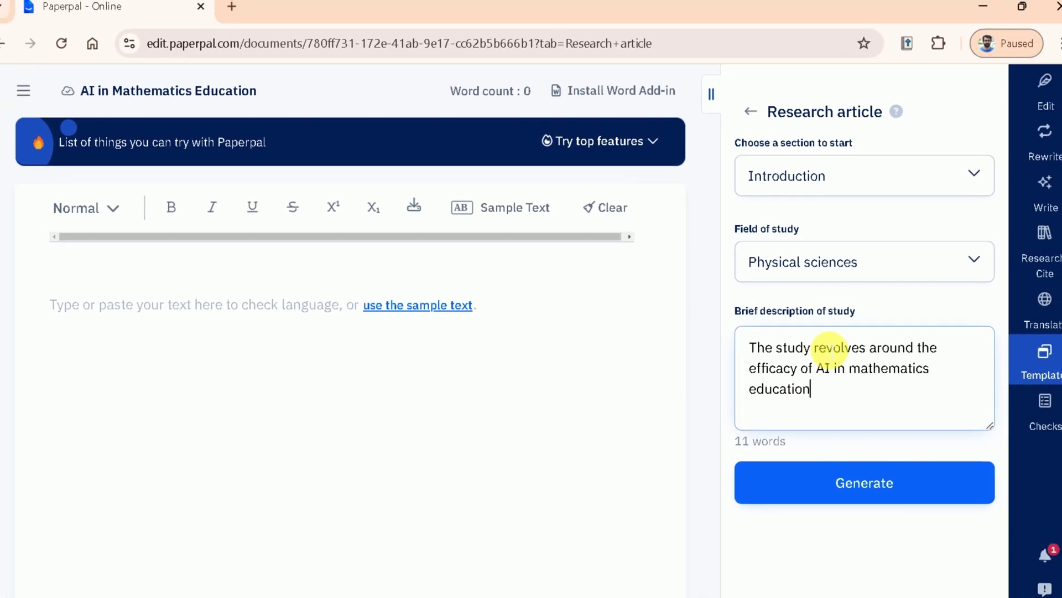
left_click(854, 494)
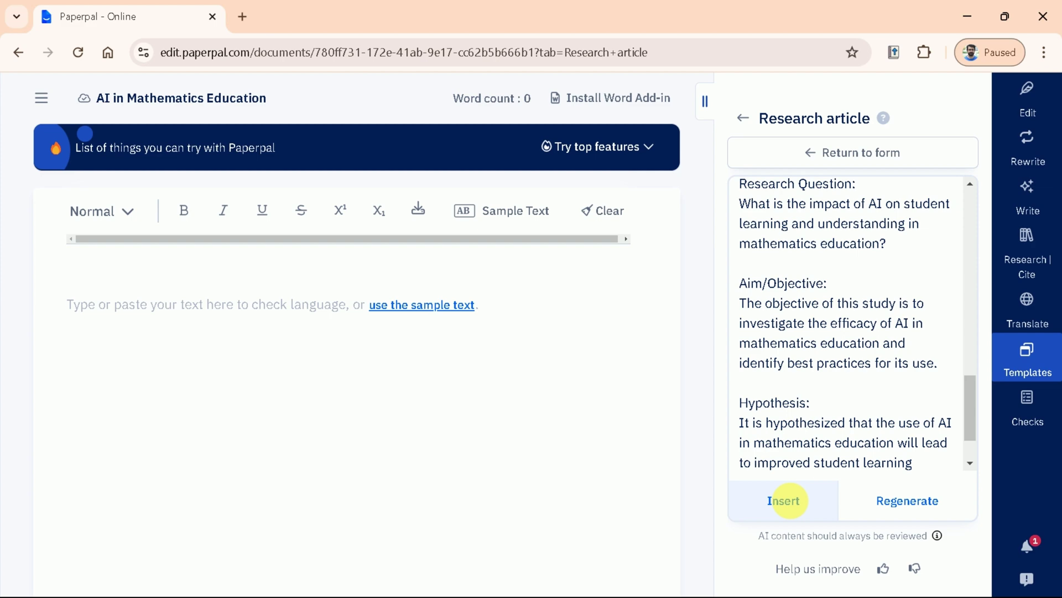
left_click(787, 501)
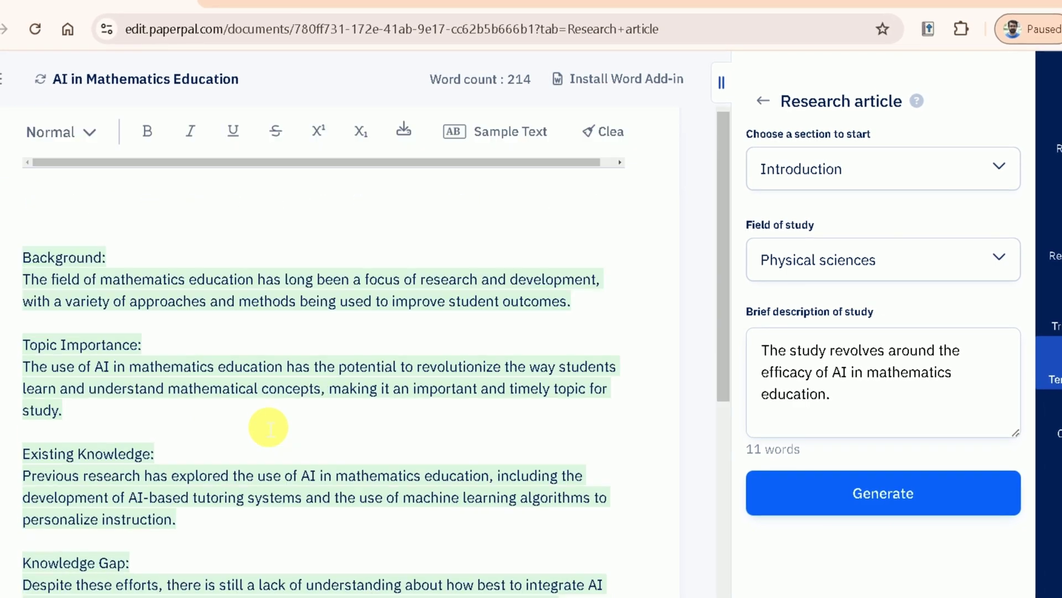
scroll(280, 431, "down", 2)
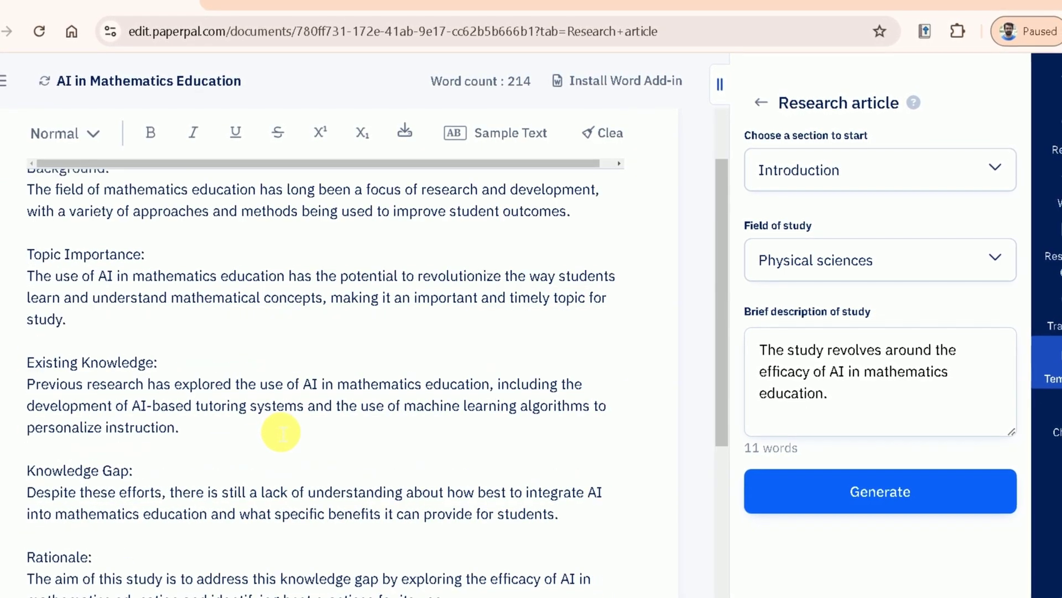
scroll(282, 432, "down", 2)
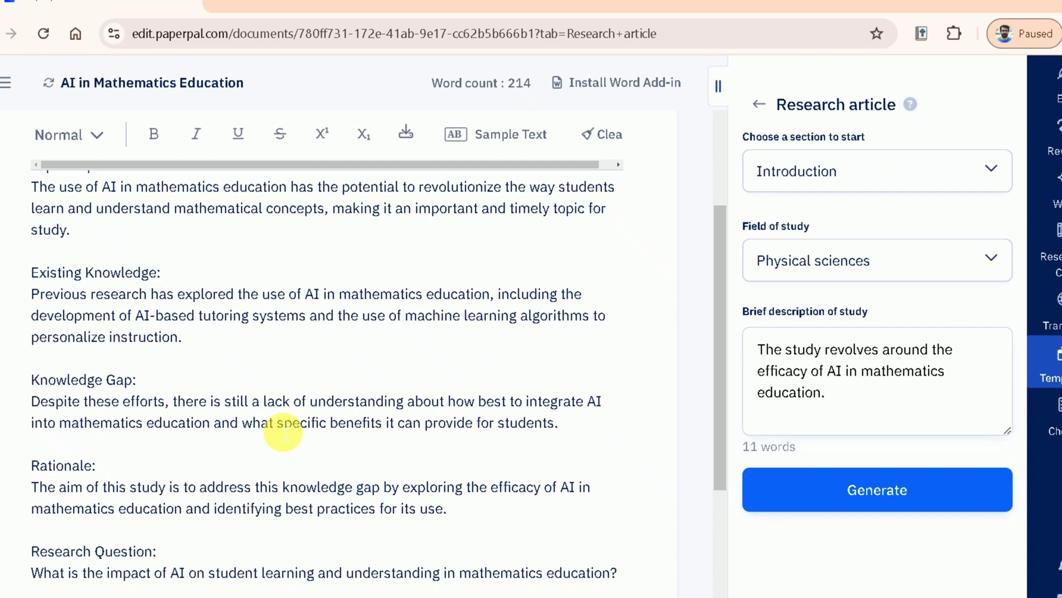
scroll(285, 431, "down", 2)
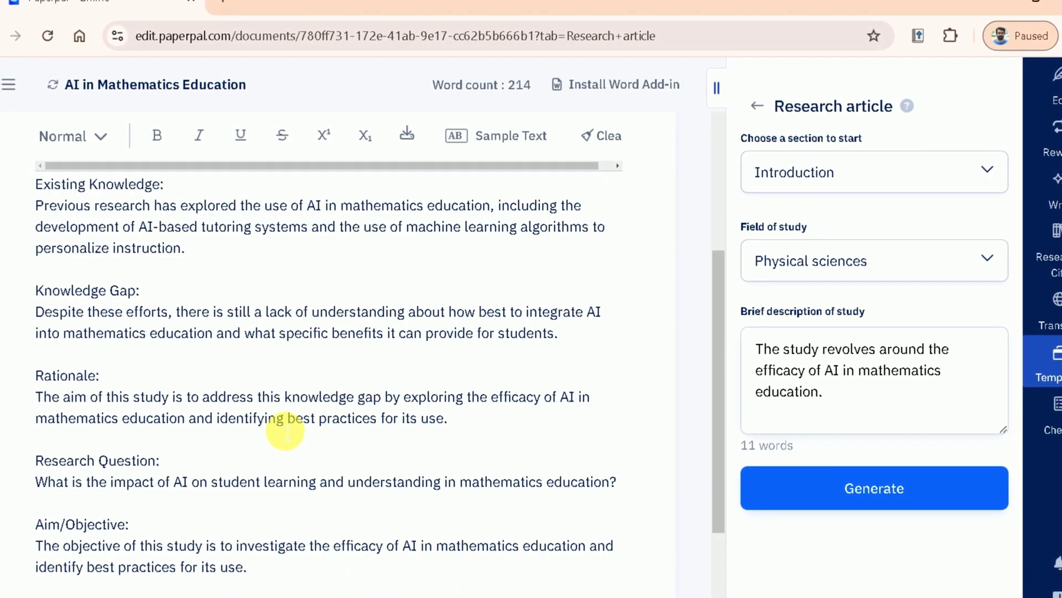
scroll(286, 430, "down", 2)
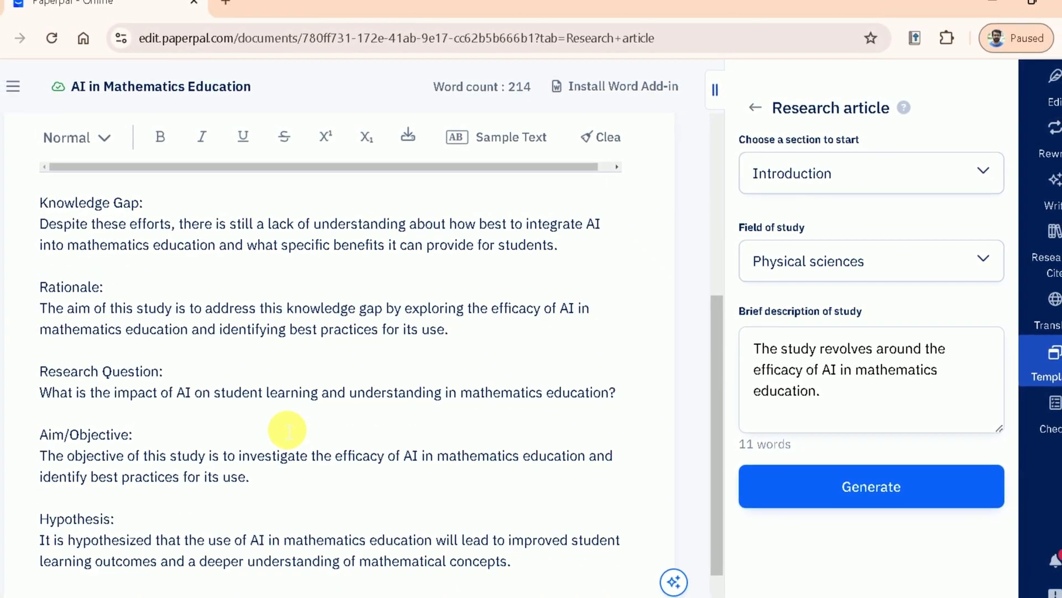
scroll(286, 430, "down", 1)
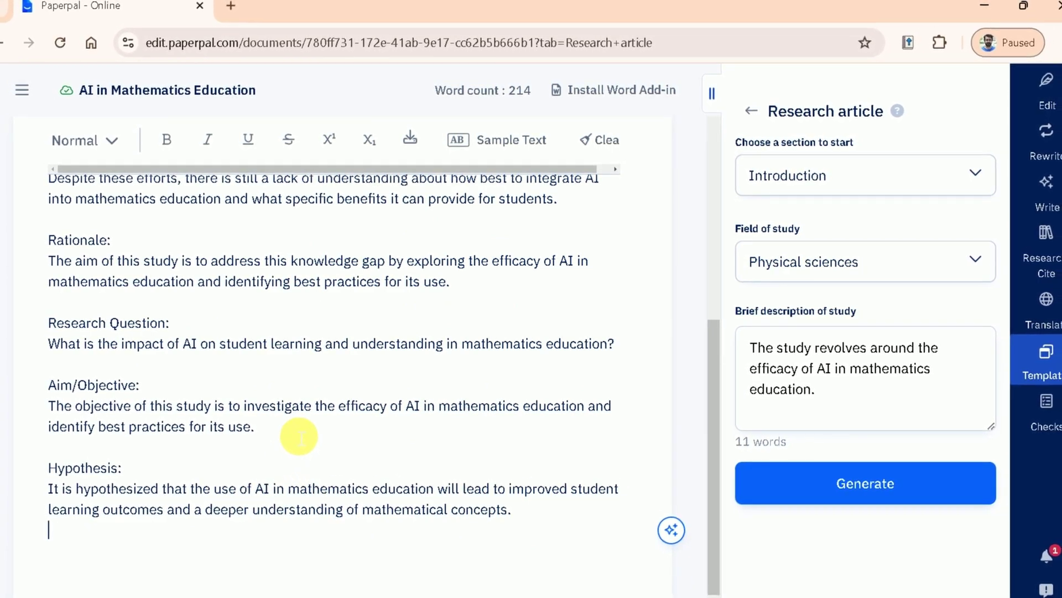
scroll(298, 434, "up", 5)
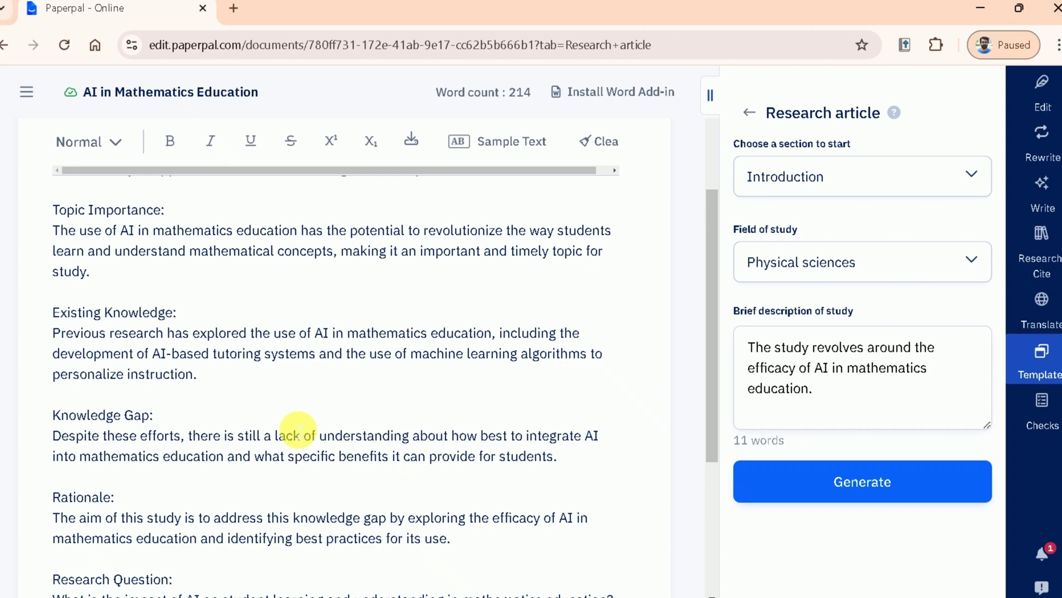
scroll(297, 431, "up", 2)
scroll(299, 428, "up", 2)
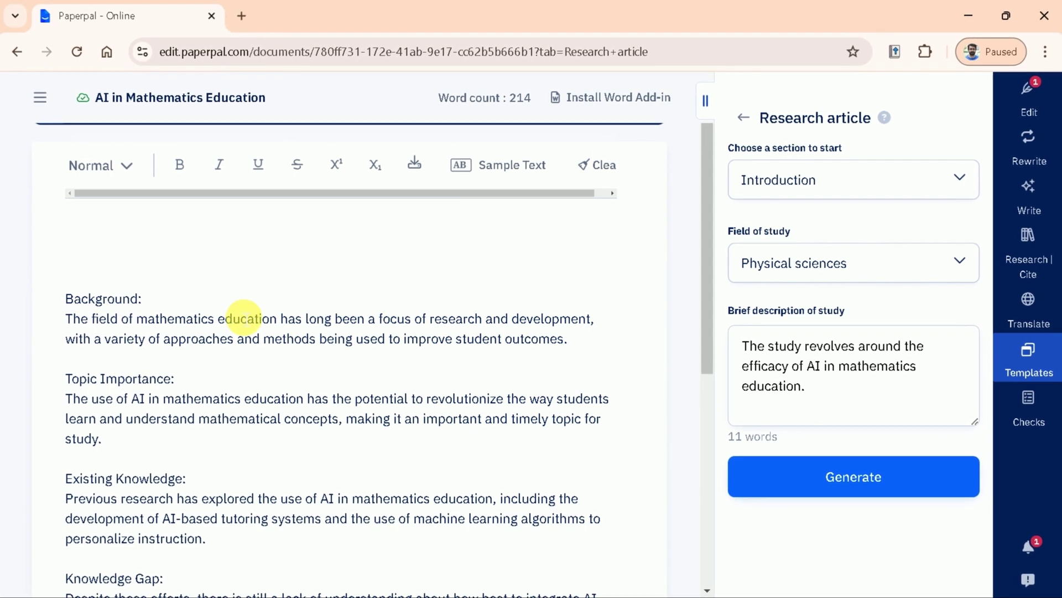
Step: Style the 'Background:' label as a Heading 2 heading
left_click(241, 319)
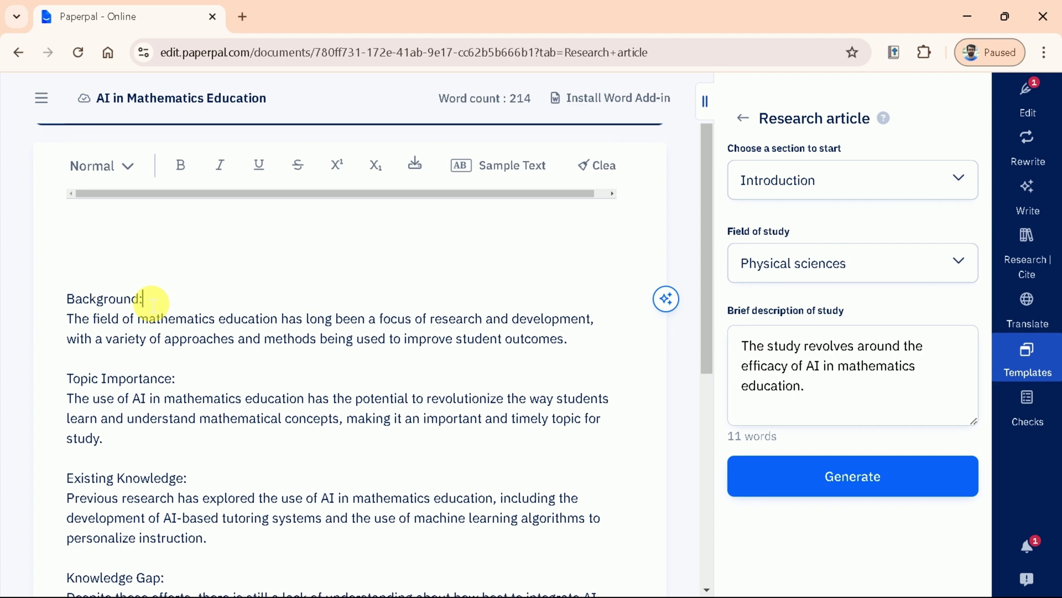
left_click_drag(152, 302, 88, 299)
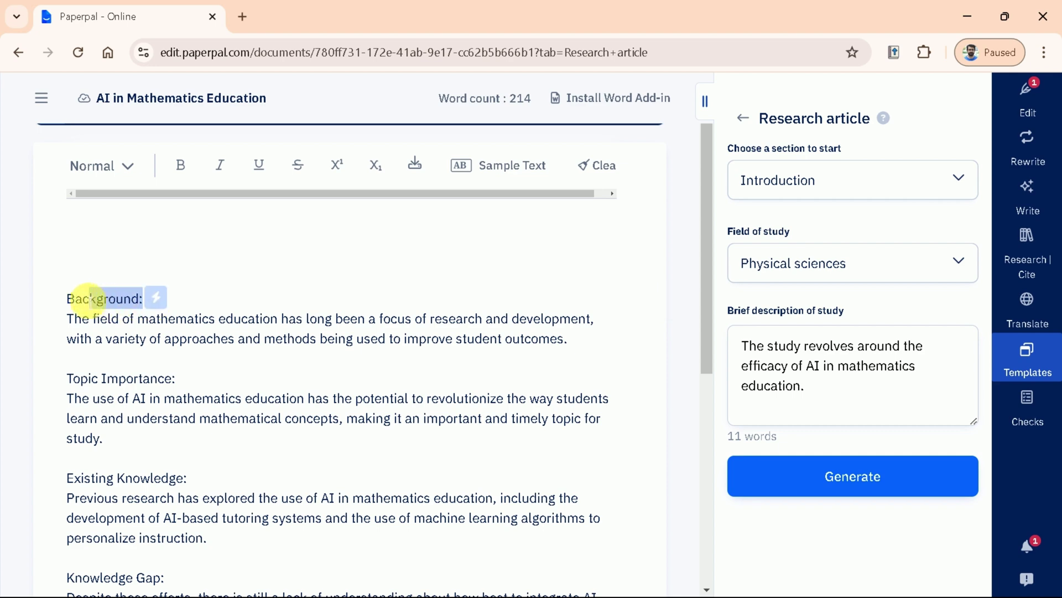
left_click(120, 167)
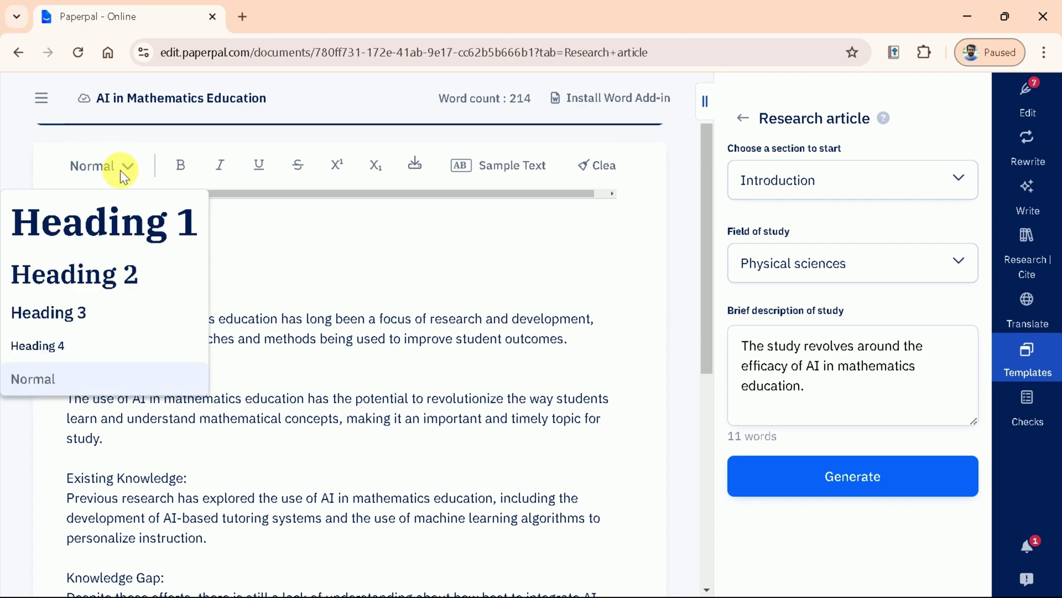
left_click(81, 284)
left_click(318, 310)
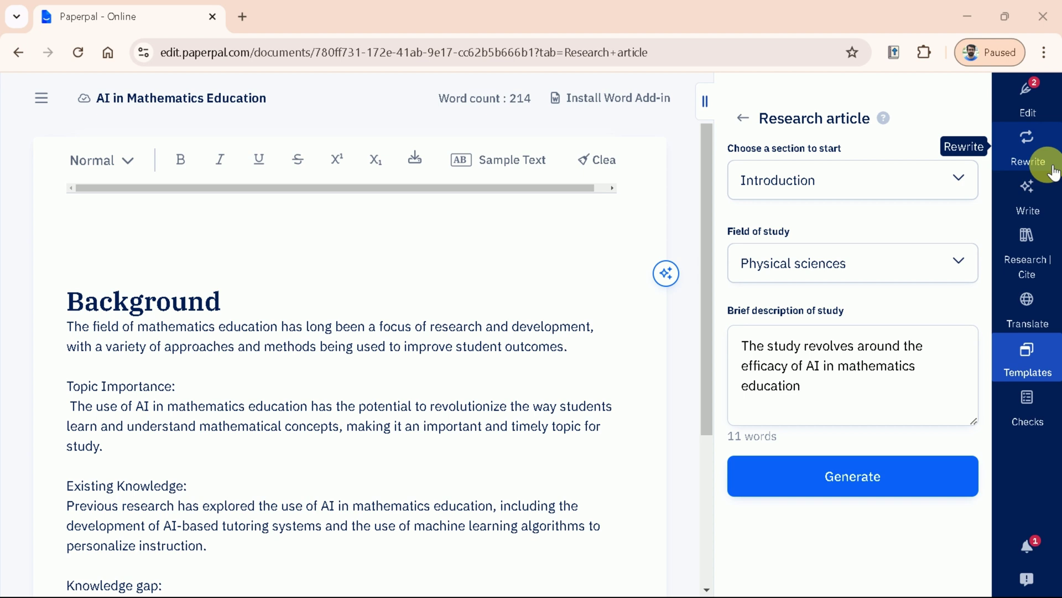
Step: Generate Keep Writing suggestions after 'outcomes.' and browse them, settling on suggestion 2
left_click(1040, 208)
scroll(800, 438, "down", 1)
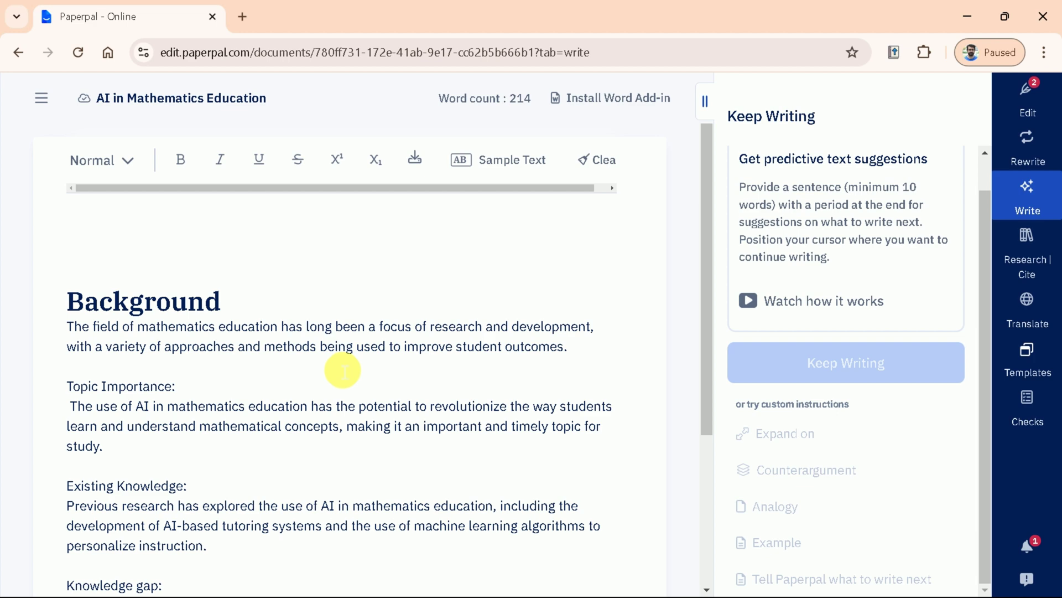
left_click(586, 353)
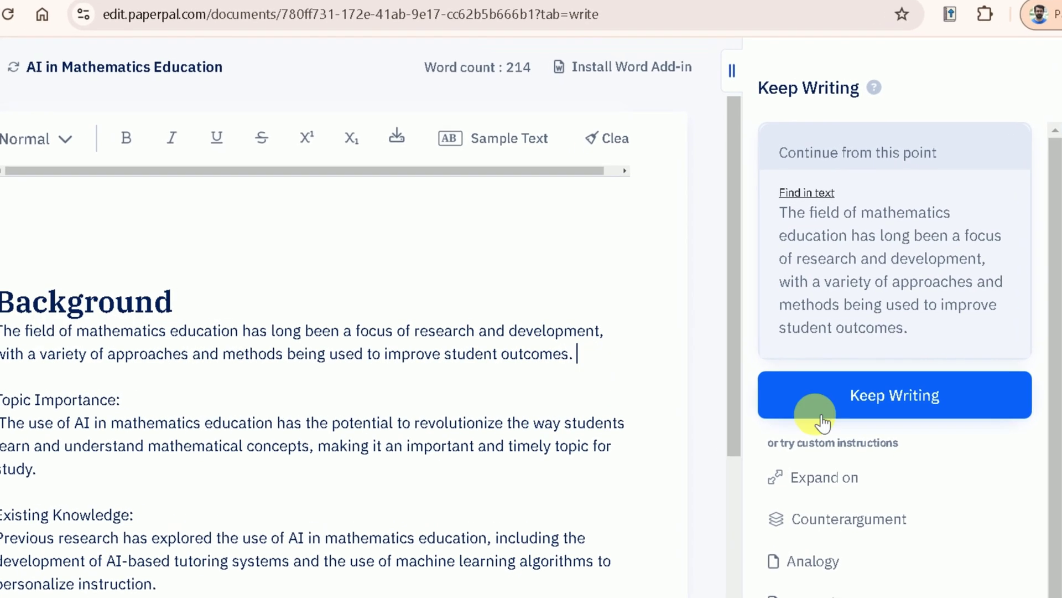
scroll(868, 454, "down", 1)
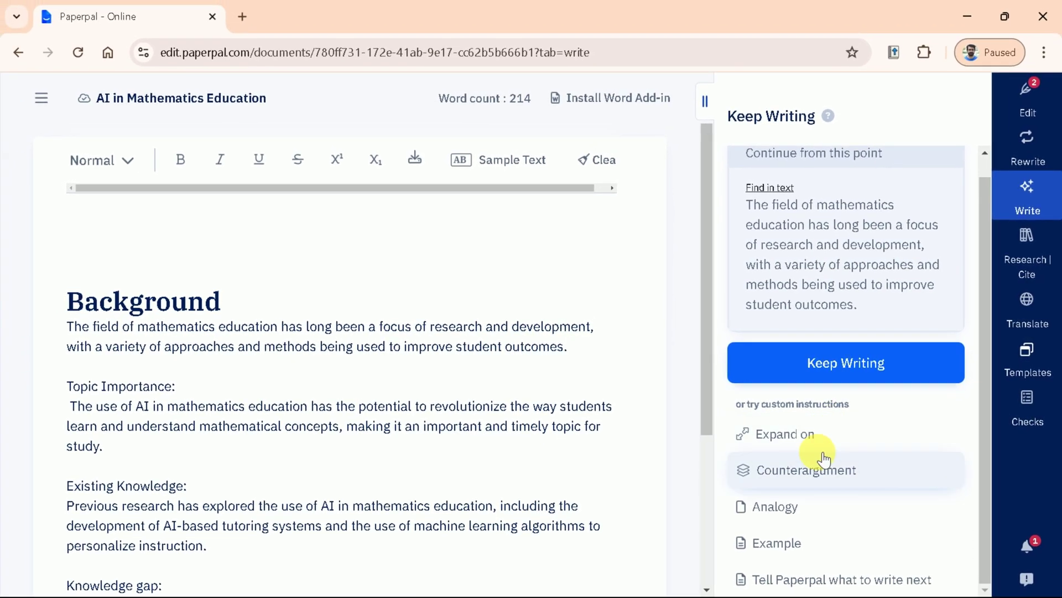
left_click(829, 364)
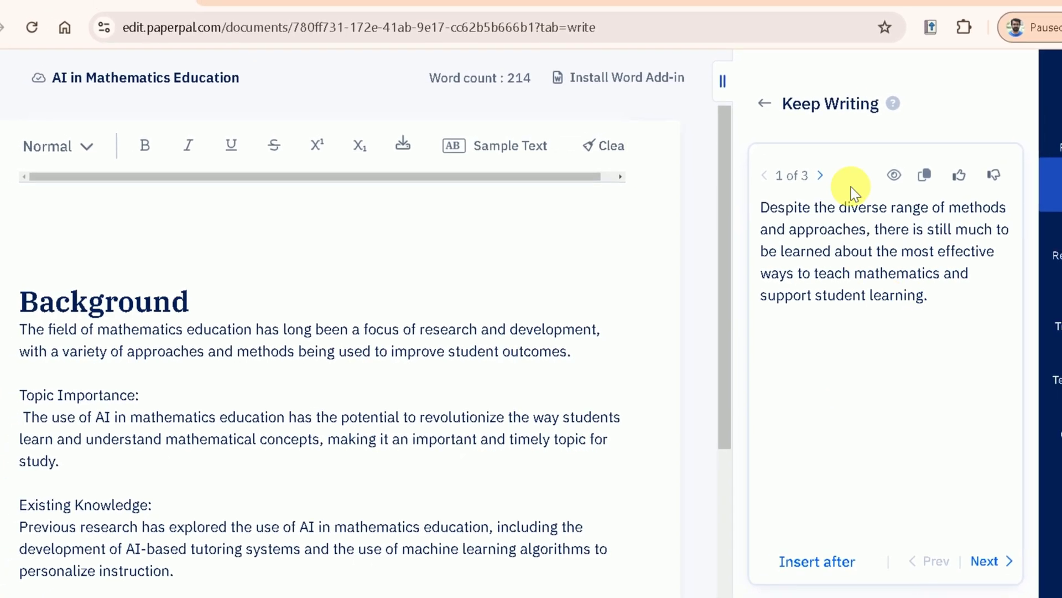
left_click(824, 173)
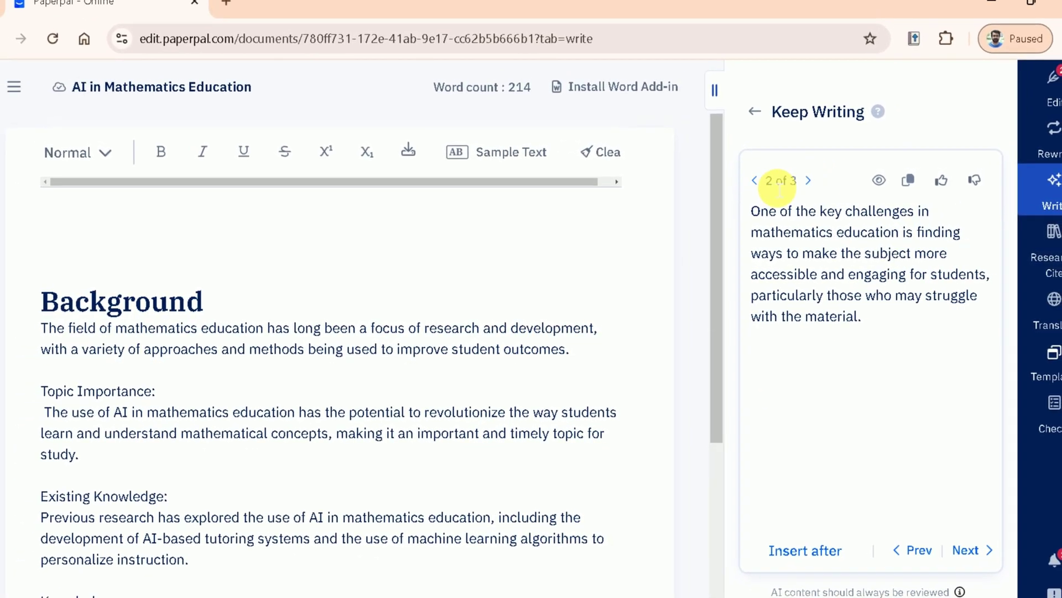
left_click(811, 179)
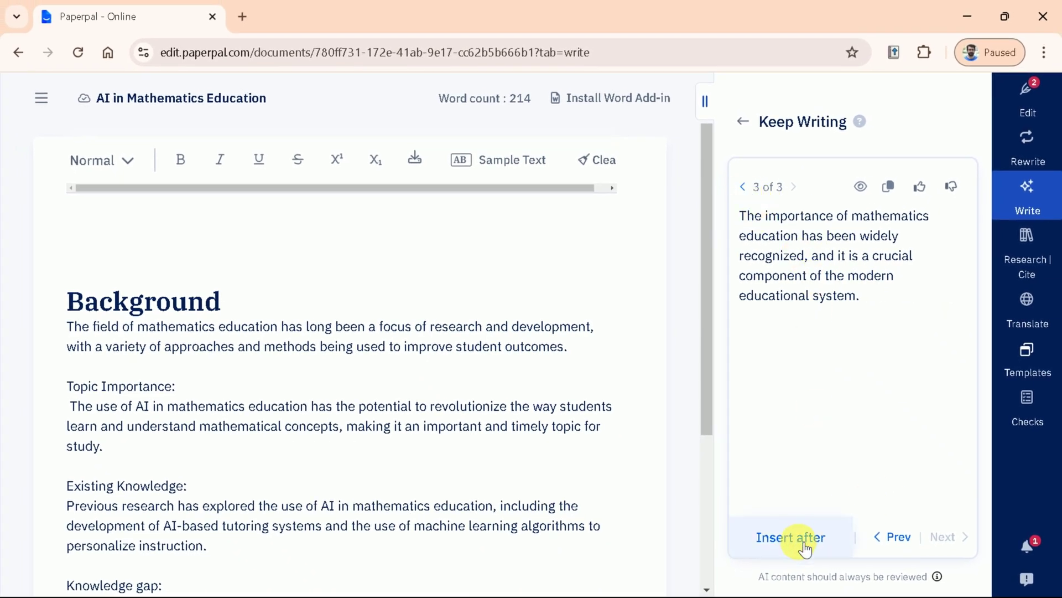
left_click(742, 187)
Step: Insert the accessibility sentence, then expand it with a Coursera example after 'material.'
left_click(811, 539)
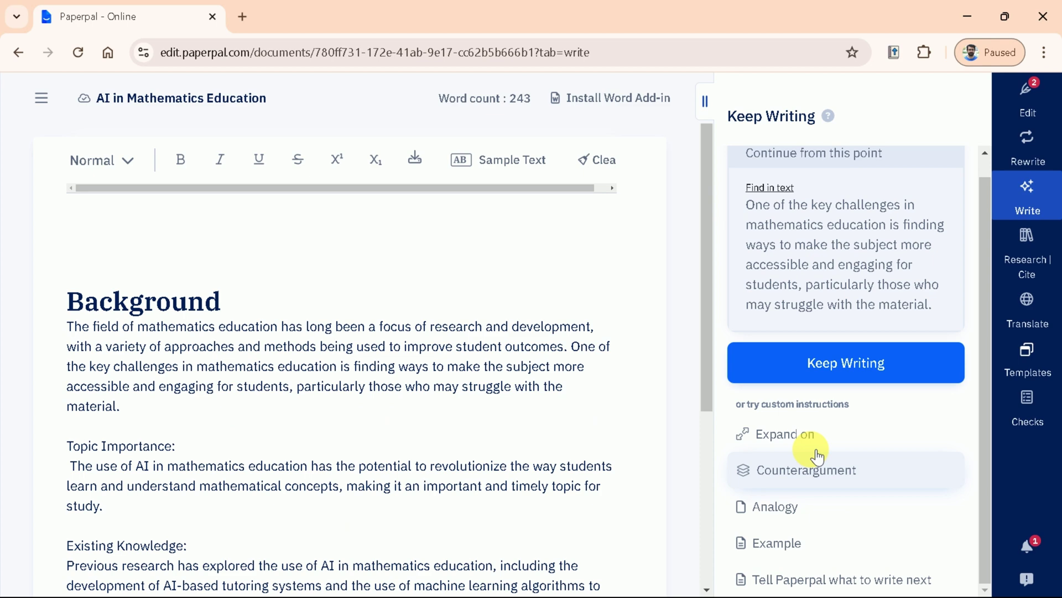
left_click(805, 437)
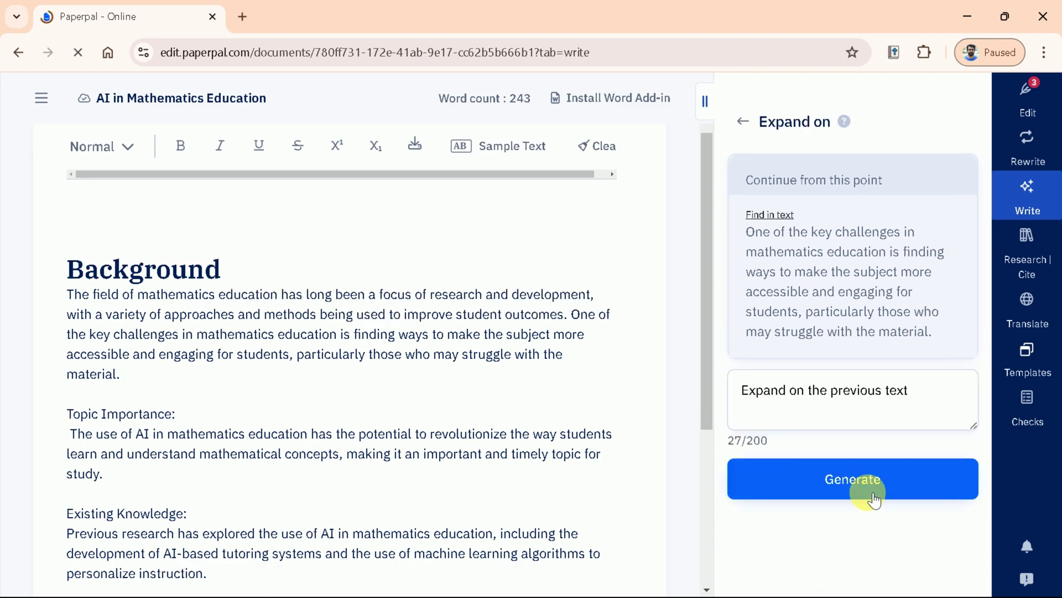
left_click(868, 495)
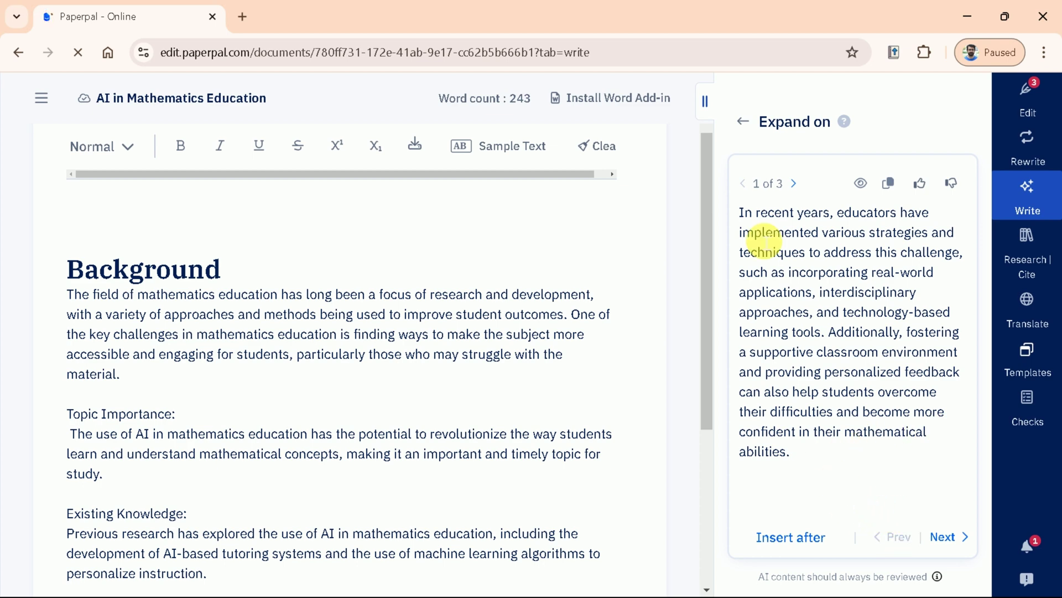
left_click(795, 184)
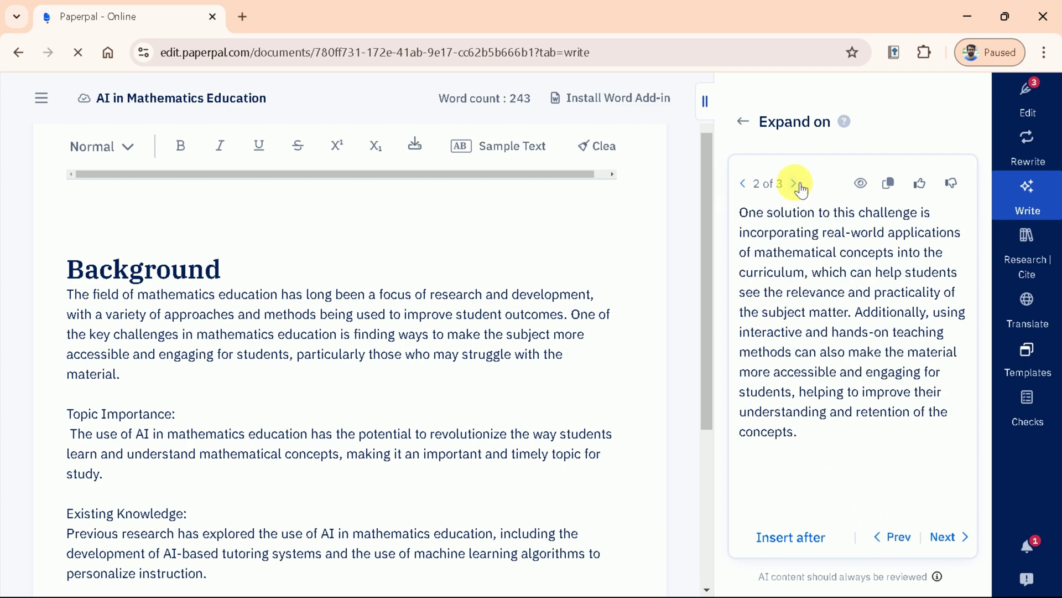
left_click(795, 183)
left_click(790, 536)
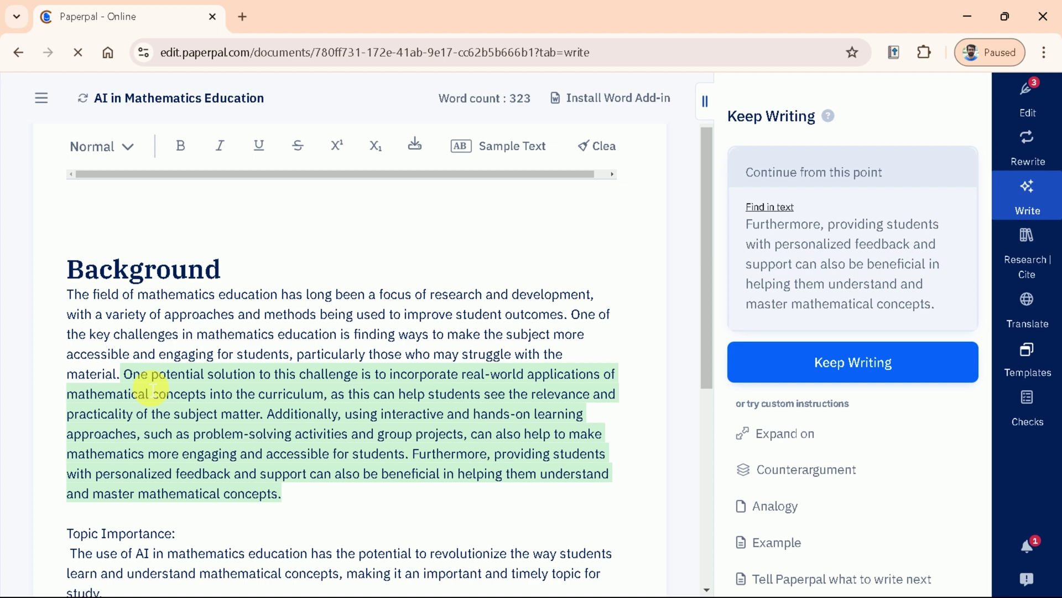
left_click(305, 507)
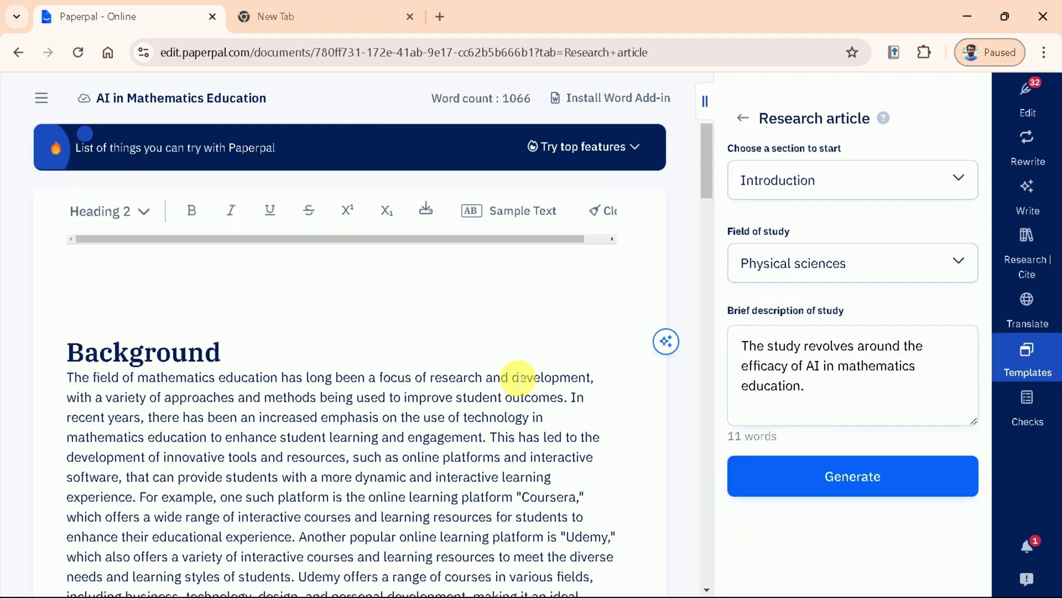
Step: Scroll through the 1066-word article and place the caret after the Background heading
scroll(230, 408, "down", 10)
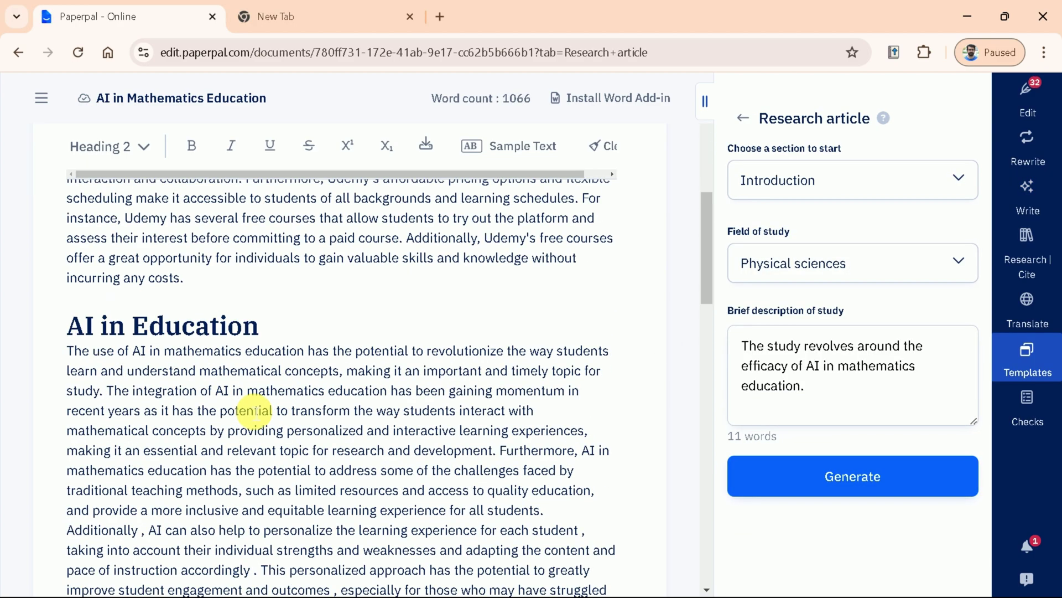
scroll(166, 470, "down", 6)
scroll(213, 514, "up", 20)
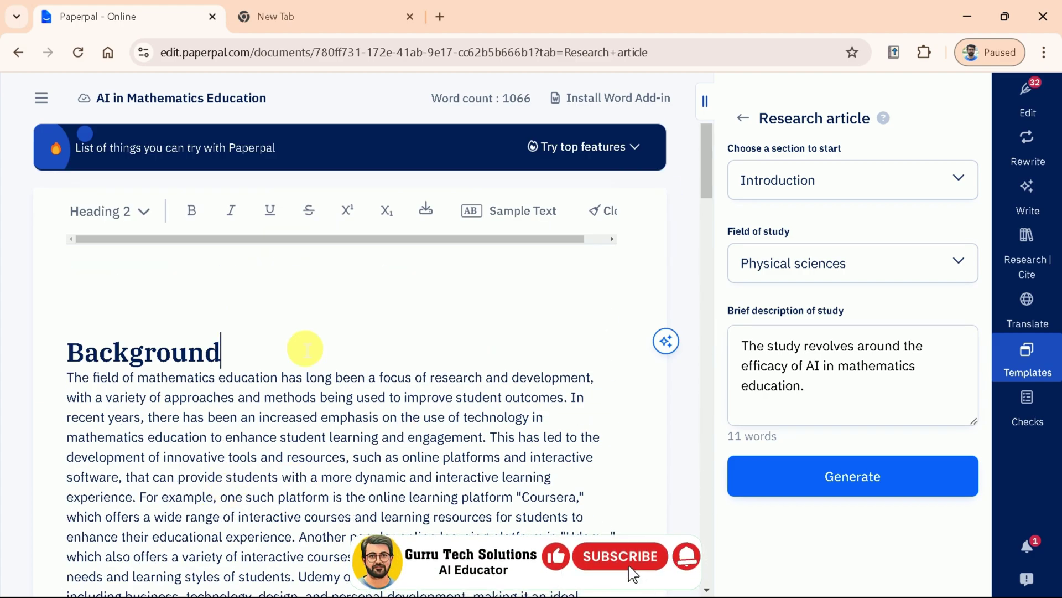
left_click(344, 316)
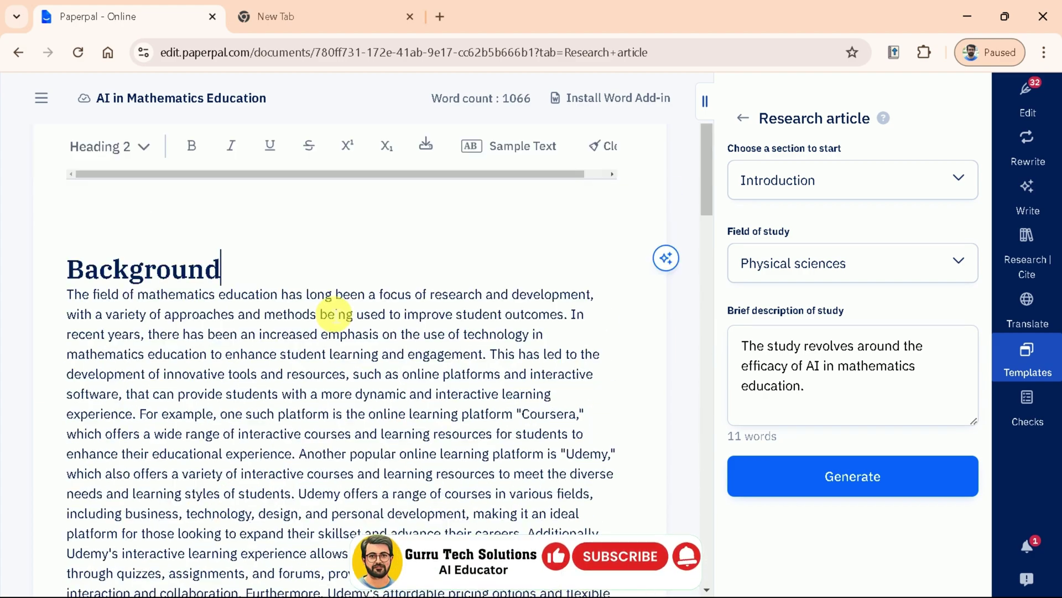
Step: Accept the language fix 'a focus' to 'the focus' and review the article usage suggestion
left_click(1040, 102)
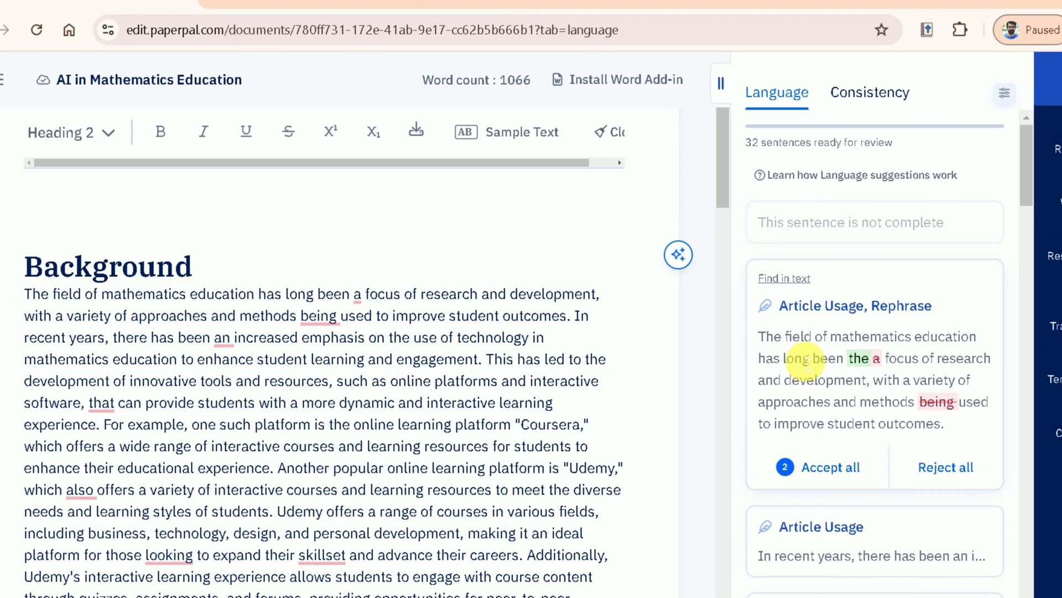
left_click(857, 357)
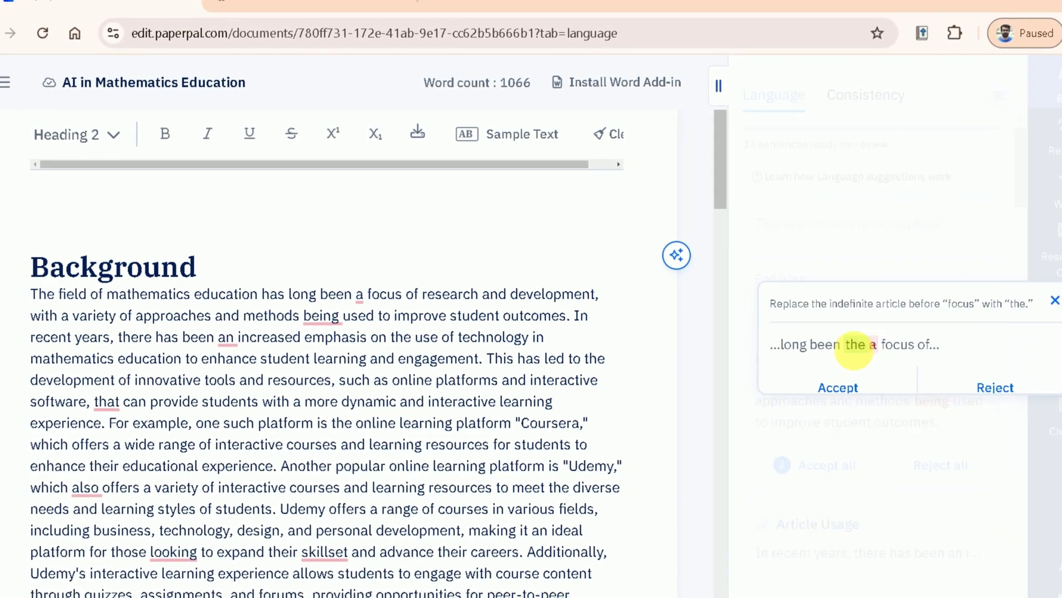
left_click(837, 379)
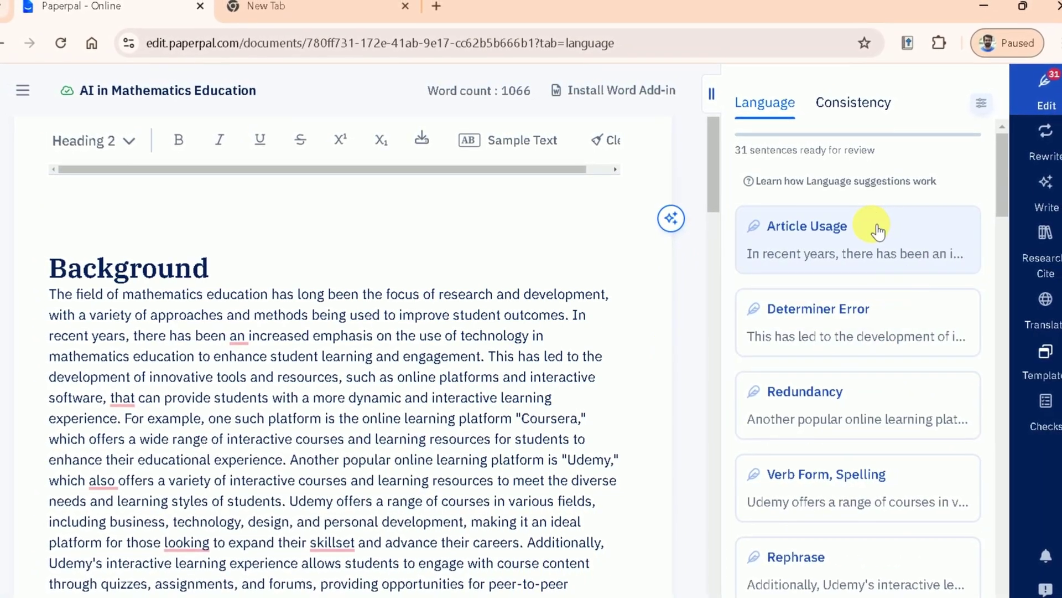
left_click(884, 234)
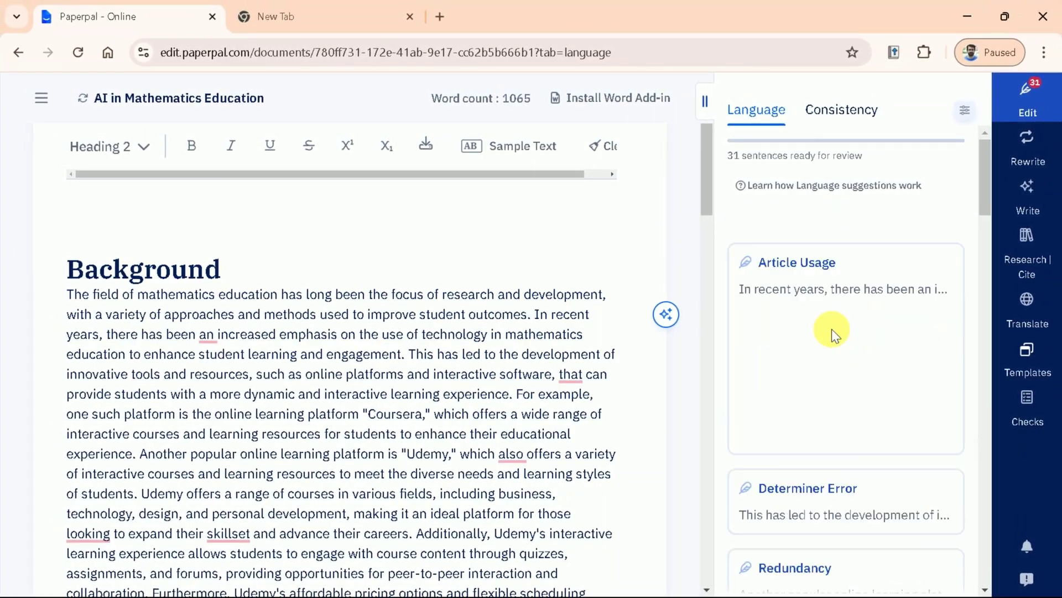
left_click(832, 329)
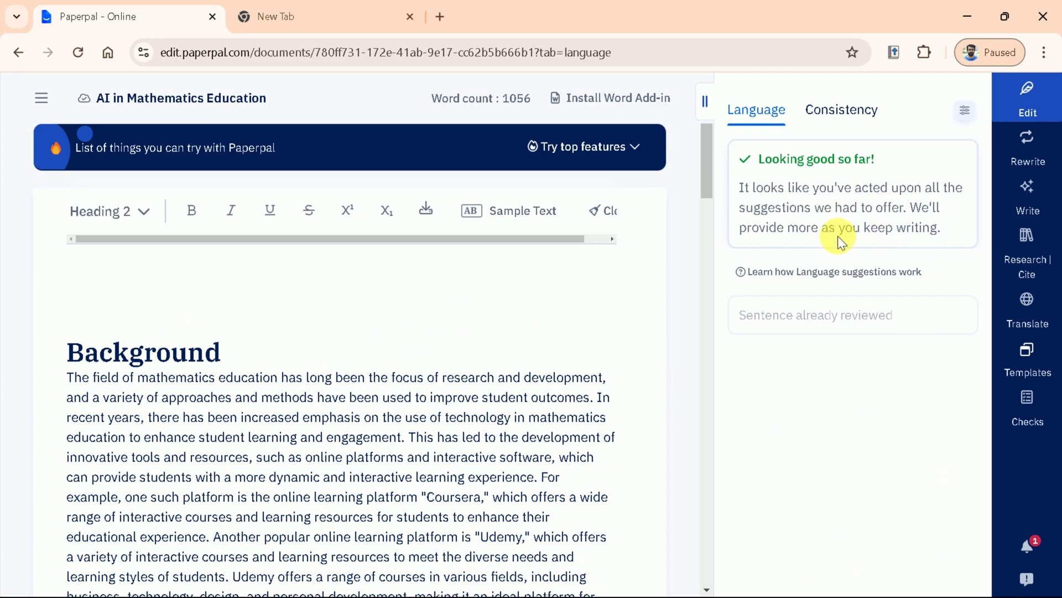
Step: Run the Consistency check on the 1056-word article, which finds no issues
left_click(845, 117)
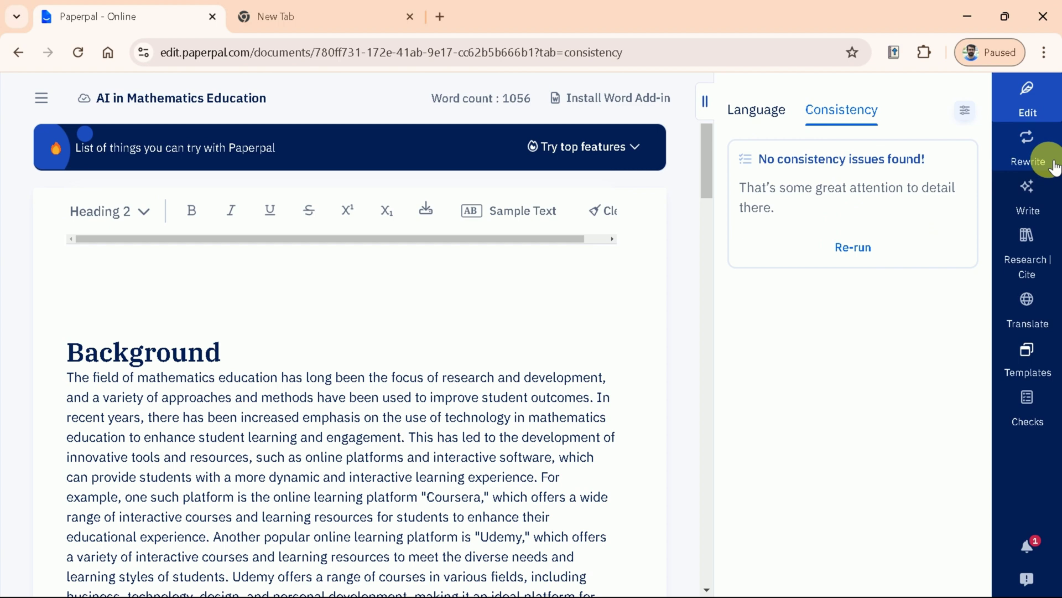
Step: Open the rewriting tools and select the Background's first sentence, 'The field' through 'outcomes.'
left_click(1055, 166)
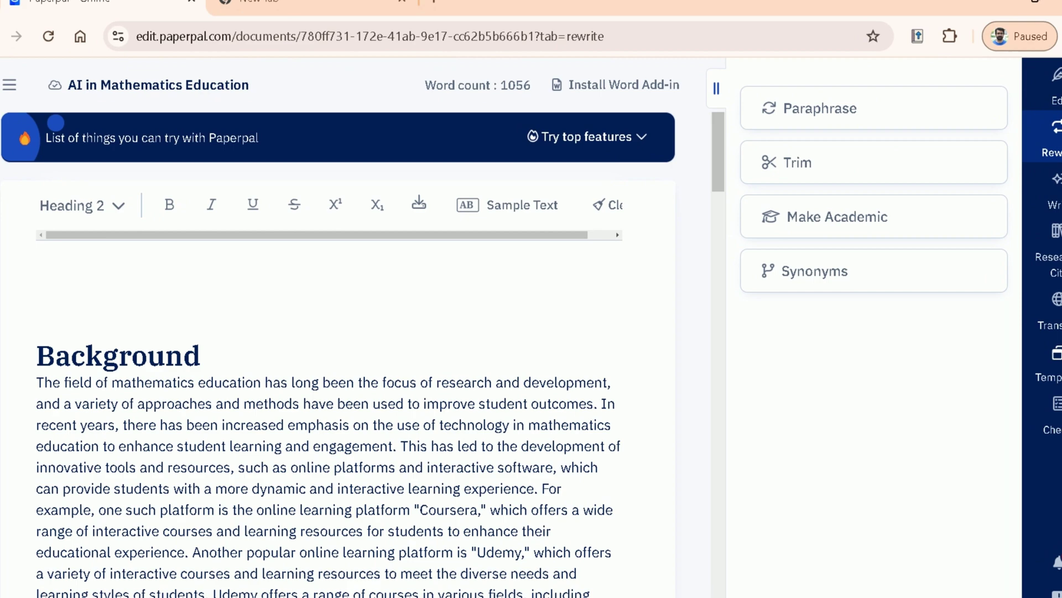
left_click(832, 274)
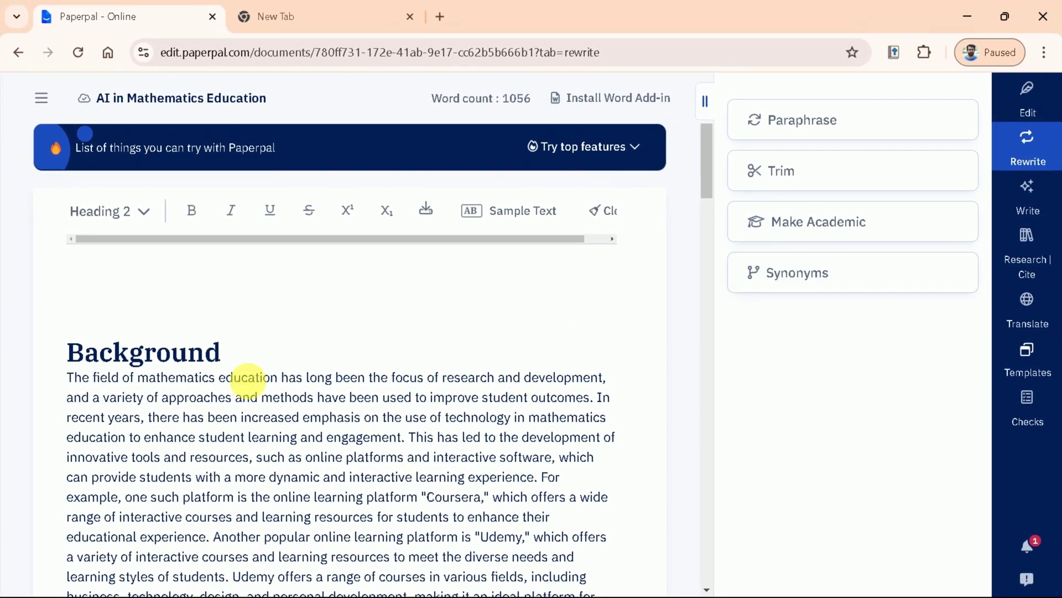
scroll(204, 418, "down", 2)
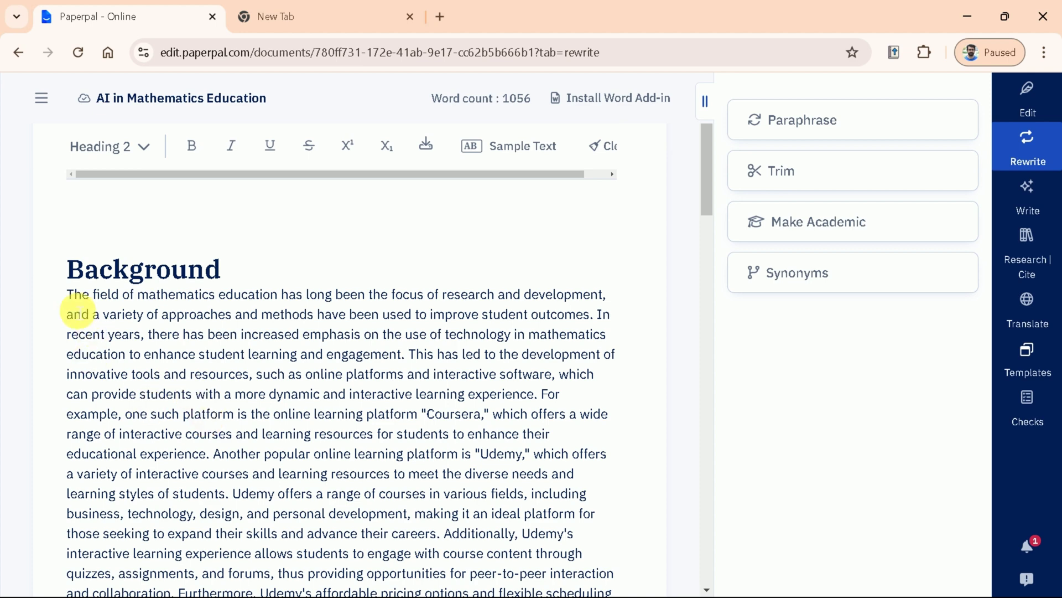
left_click_drag(118, 320, 590, 314)
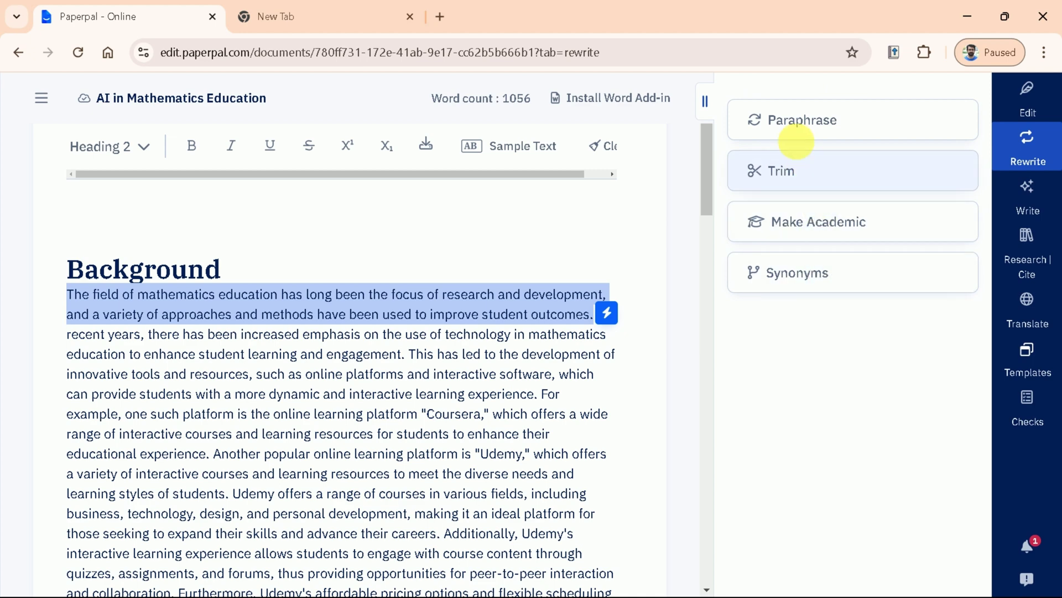
Step: Paraphrase the Background's opening sentence so mathematics education is called a consistently prominent research area
left_click(798, 135)
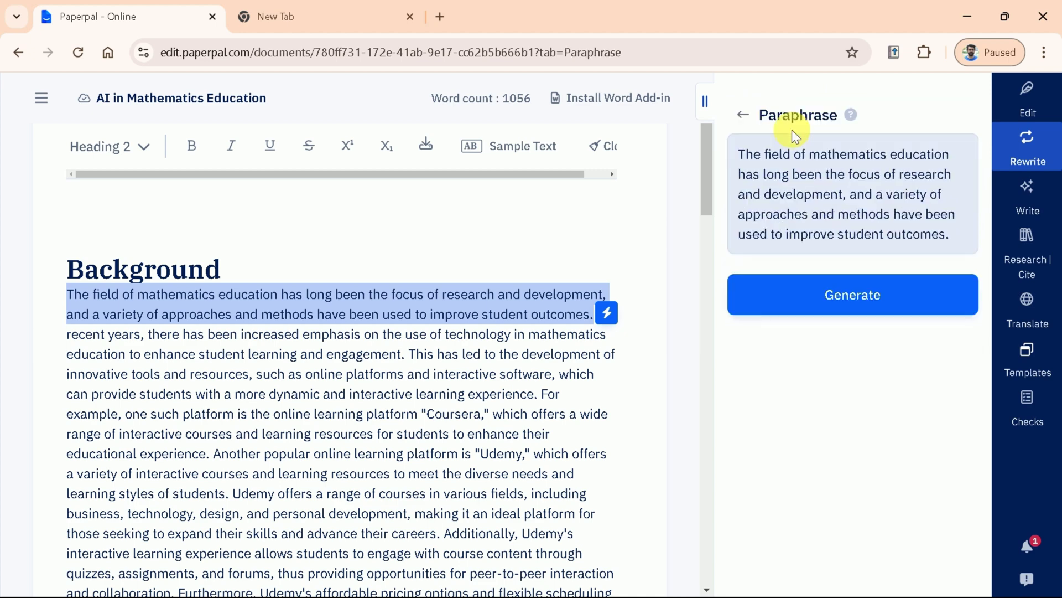
left_click(876, 294)
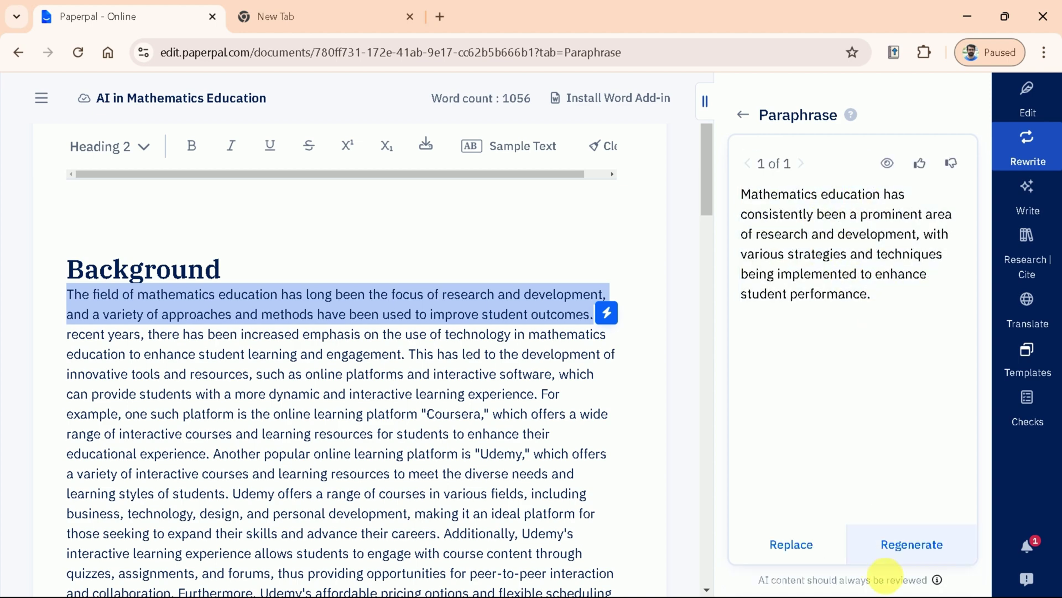
left_click(824, 550)
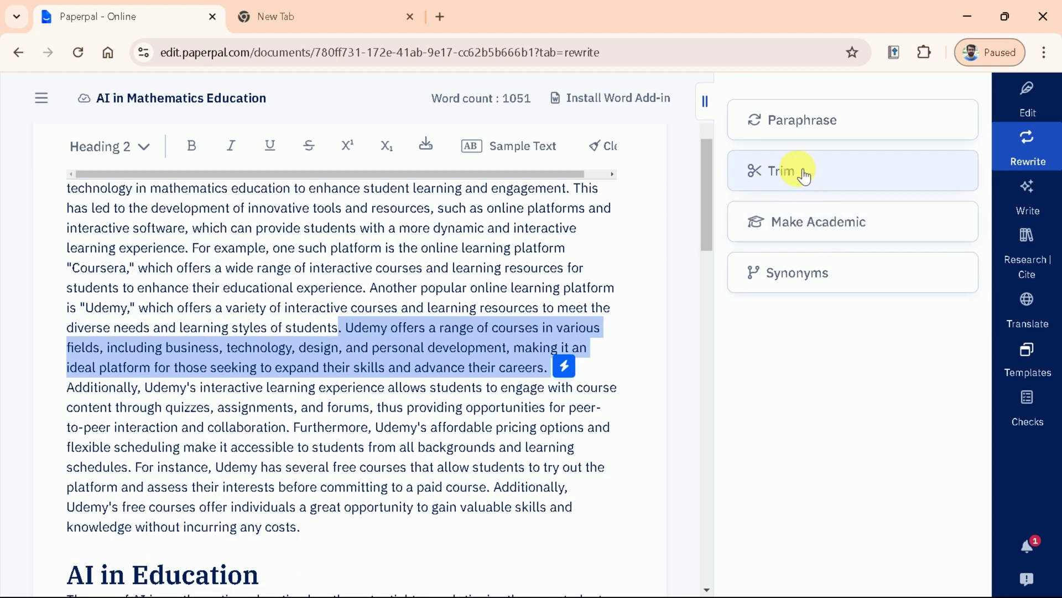
Step: Trim the Udemy courses sentence to end 'skill enhancement and career advancement'
left_click(802, 171)
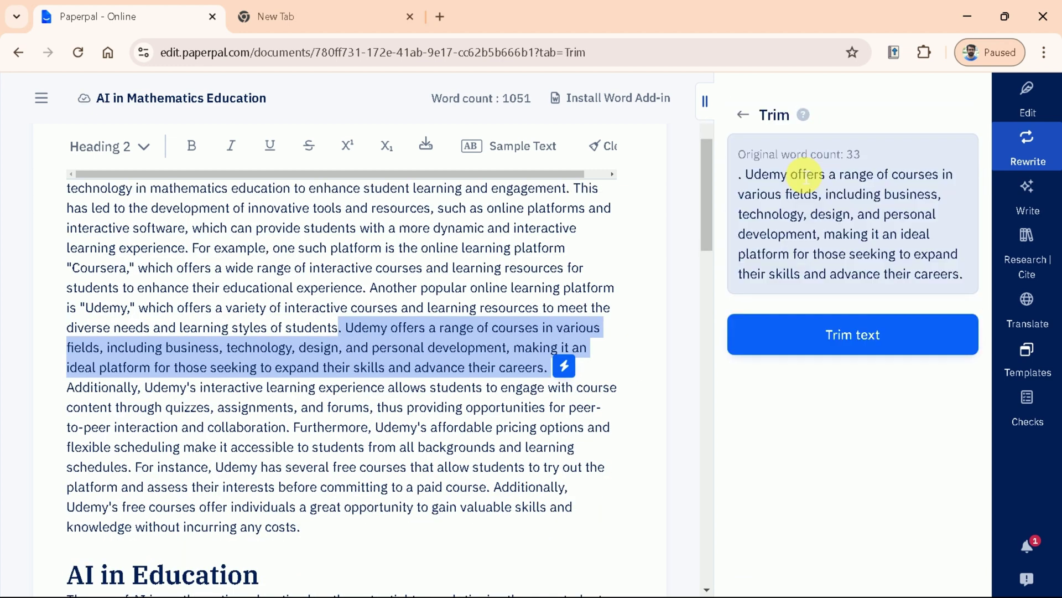
left_click(840, 342)
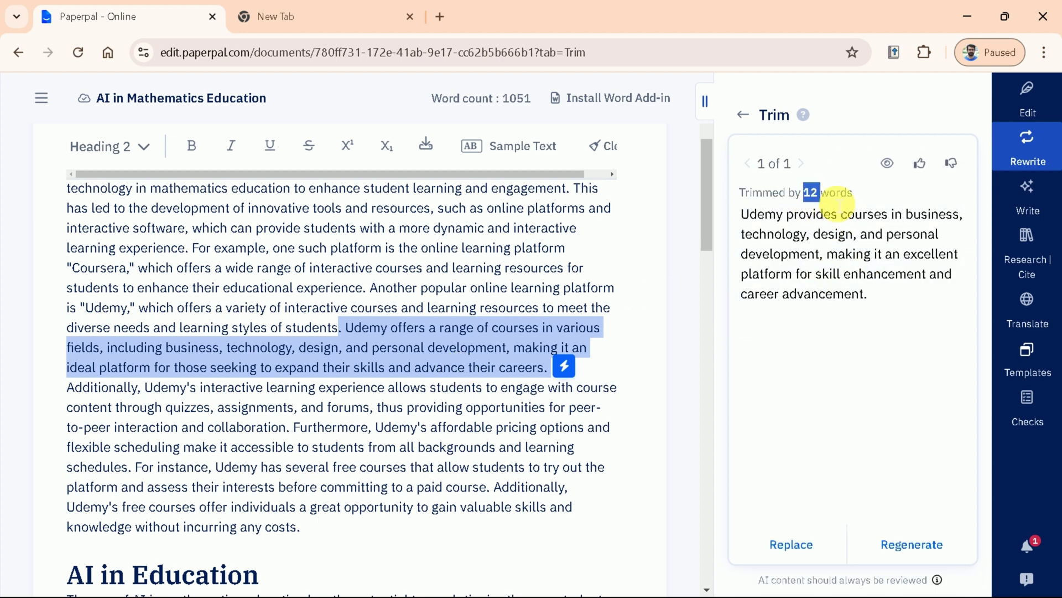
left_click(808, 542)
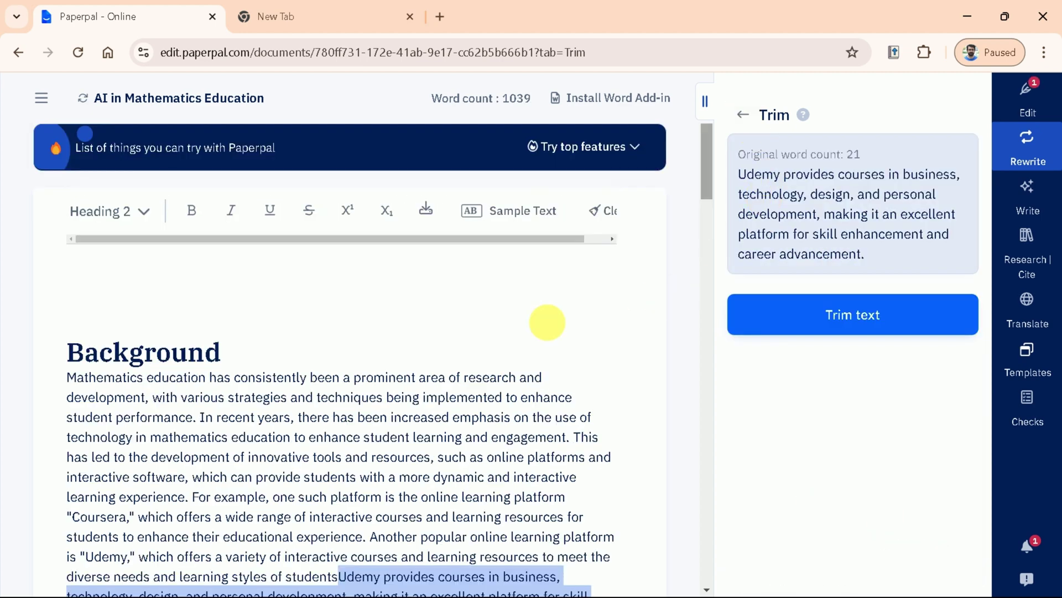
left_click_drag(481, 467, 415, 446)
Step: Rewrite the 'For instance, Udemy has several free courses…' sentence in an academic tone
left_click_drag(243, 502, 244, 503)
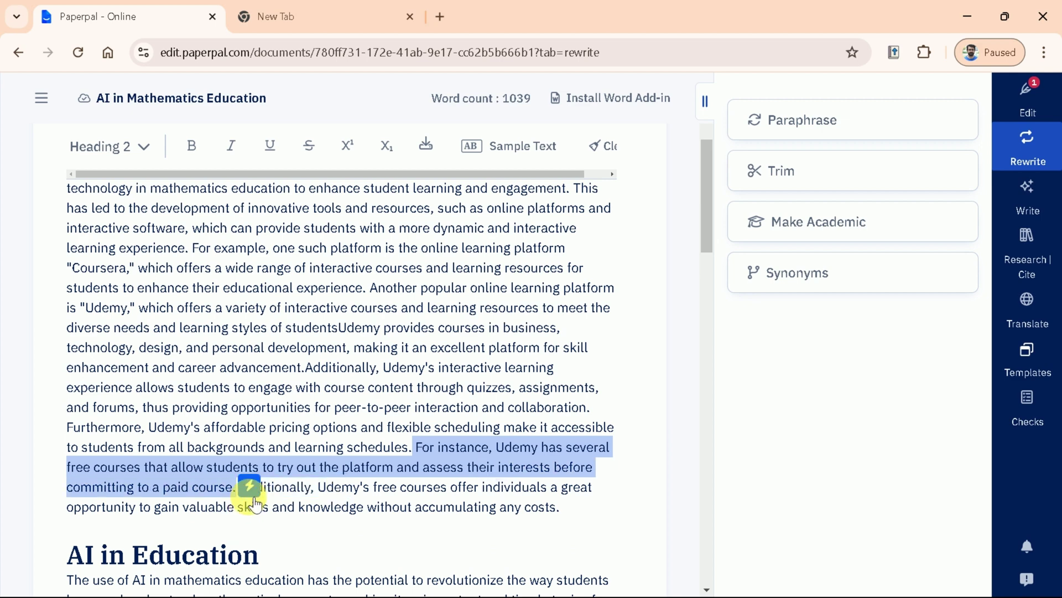
left_click(825, 223)
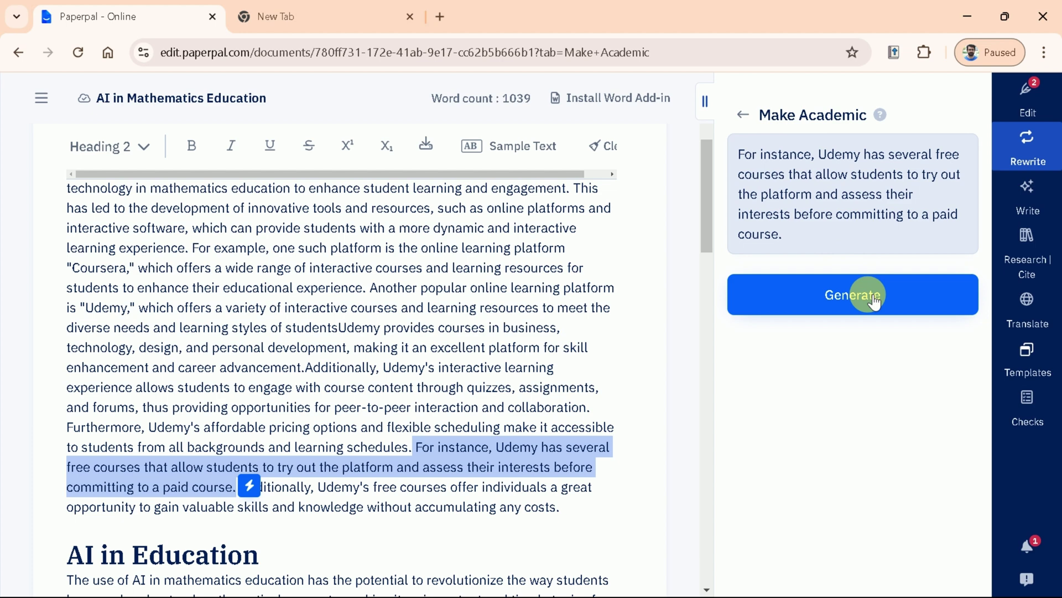
left_click(873, 298)
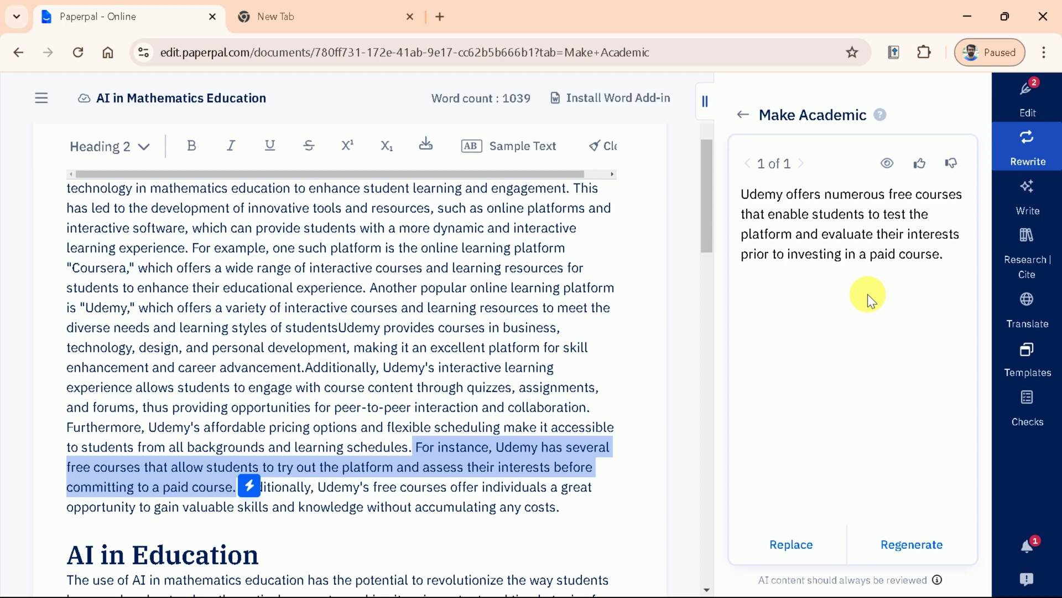
left_click(830, 546)
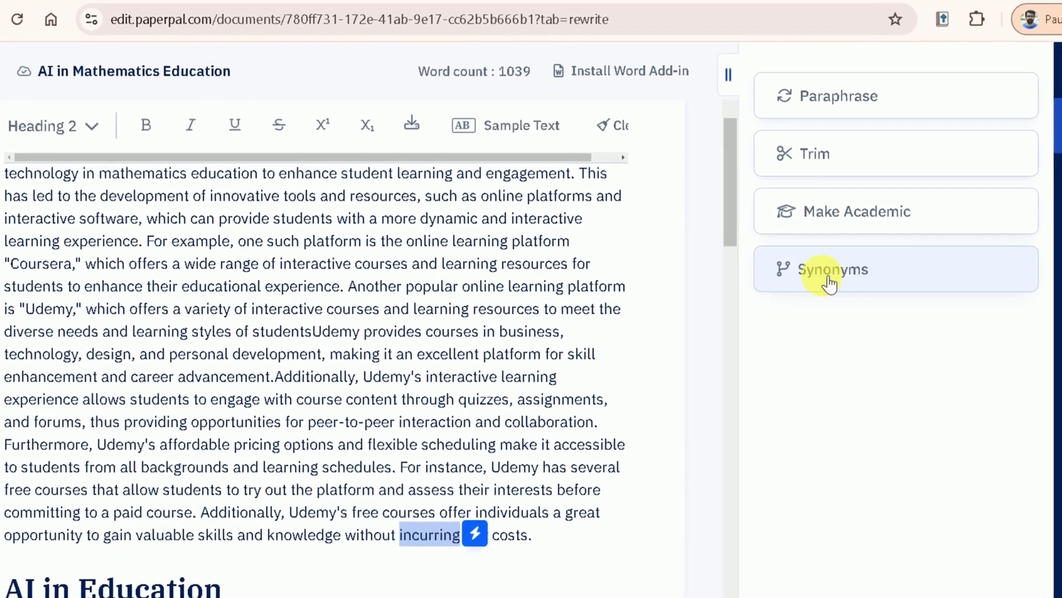
Step: Replace the word 'incurring' with the synonym 'accumulating', then bring up Research | Cite
left_click(816, 279)
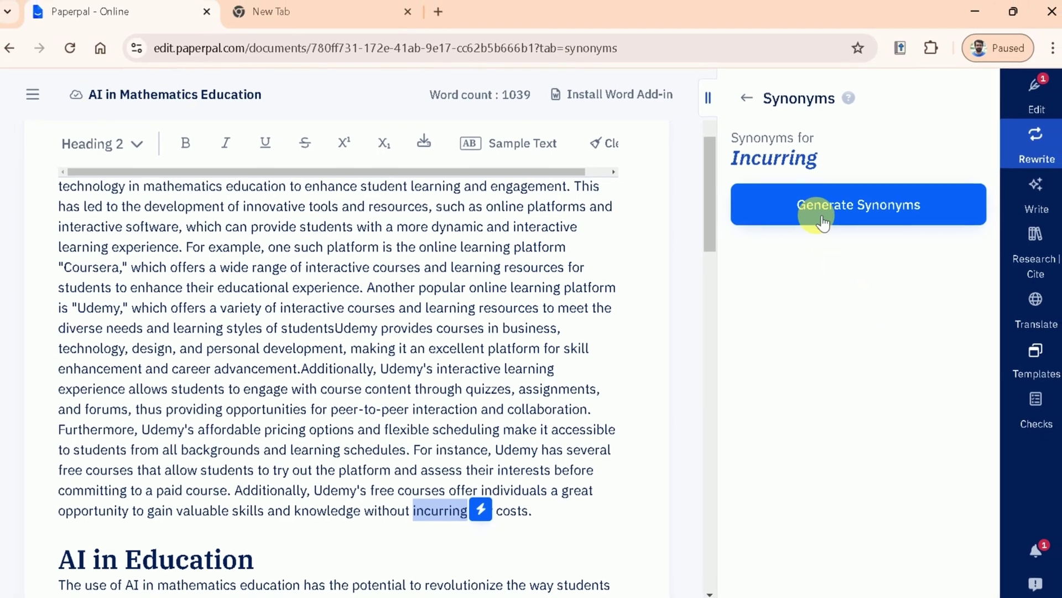
left_click(823, 221)
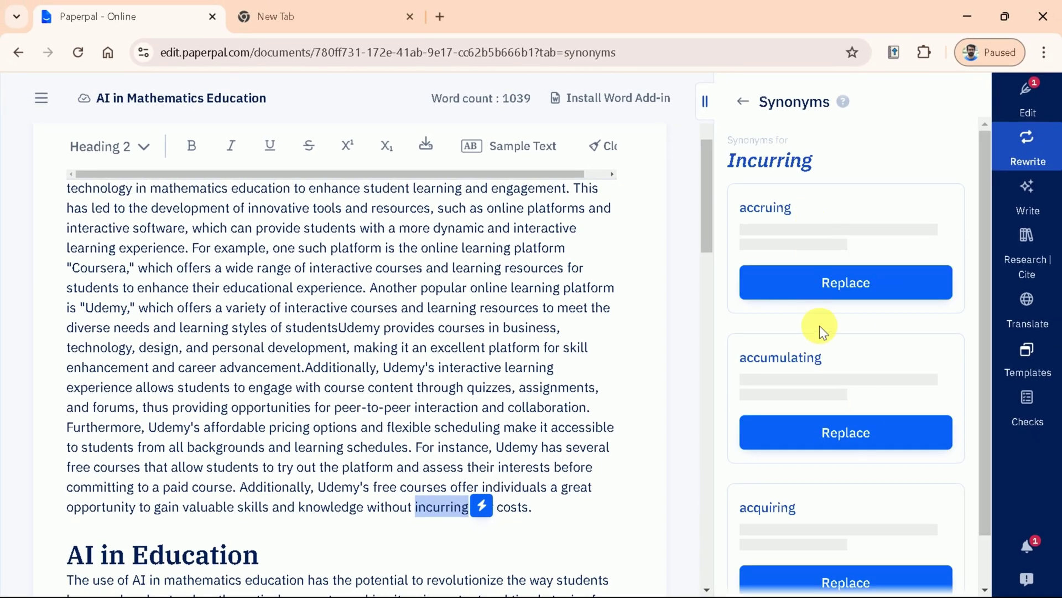
scroll(875, 369, "down", 1)
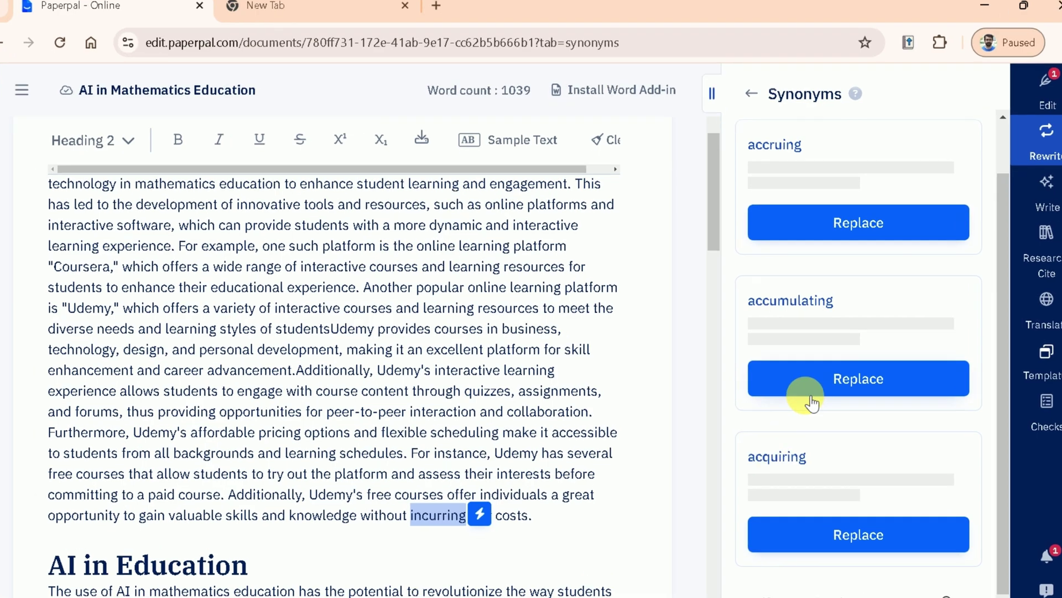
scroll(855, 419, "up", 1)
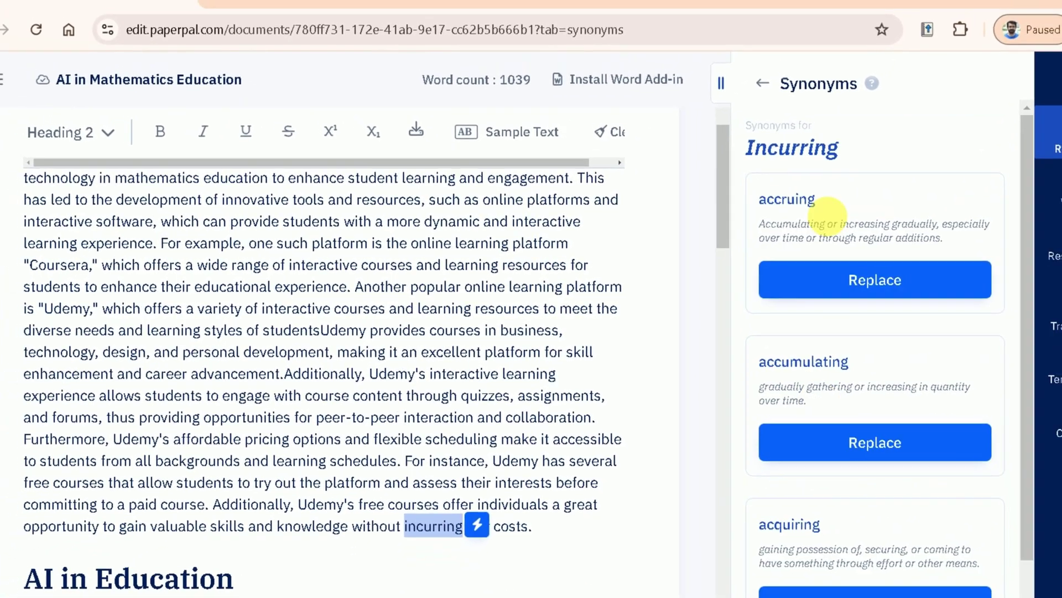
scroll(808, 343, "down", 1)
left_click(1052, 266)
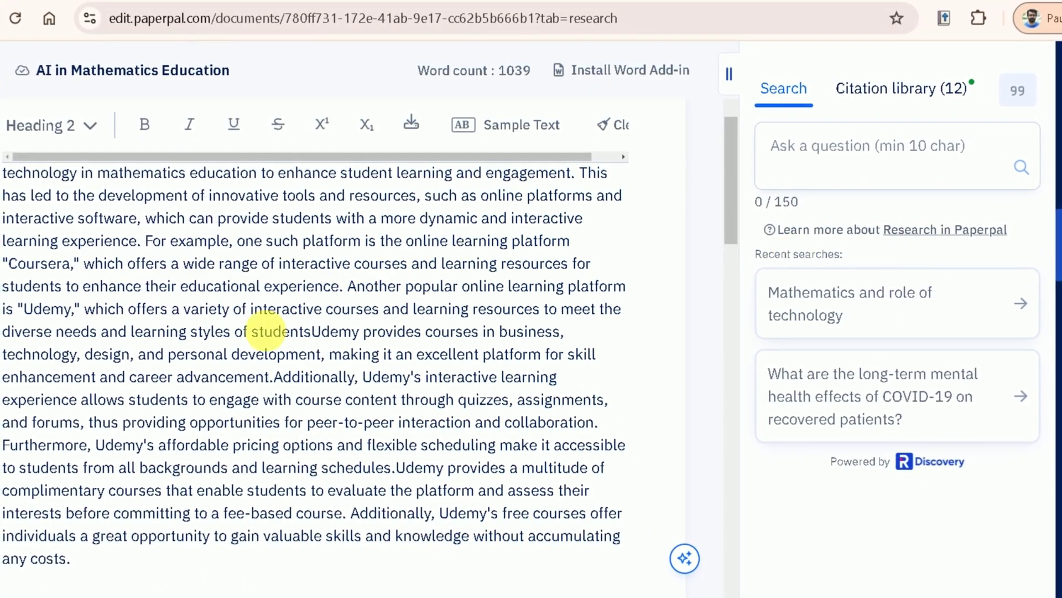
Step: Return the article to its Background section and place the cursor in 'Ask a question'
scroll(335, 382, "up", 2)
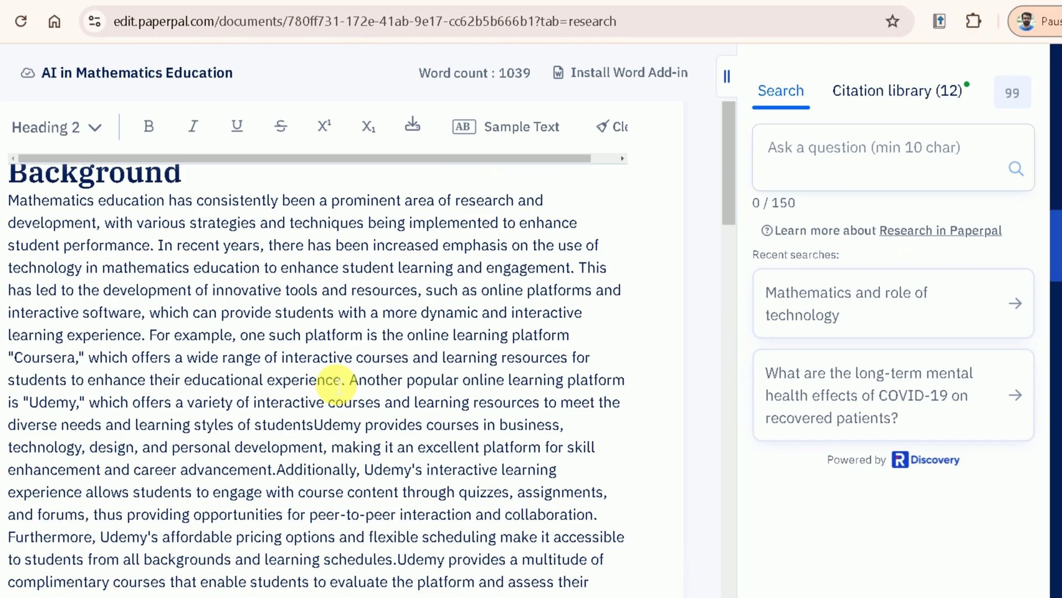
scroll(338, 382, "up", 2)
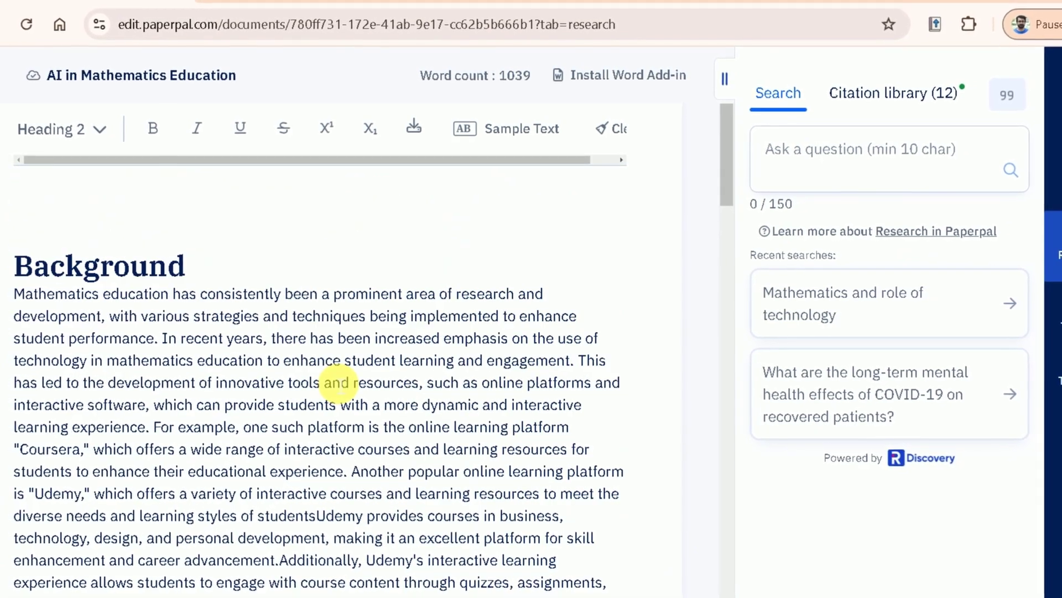
scroll(340, 381, "down", 5)
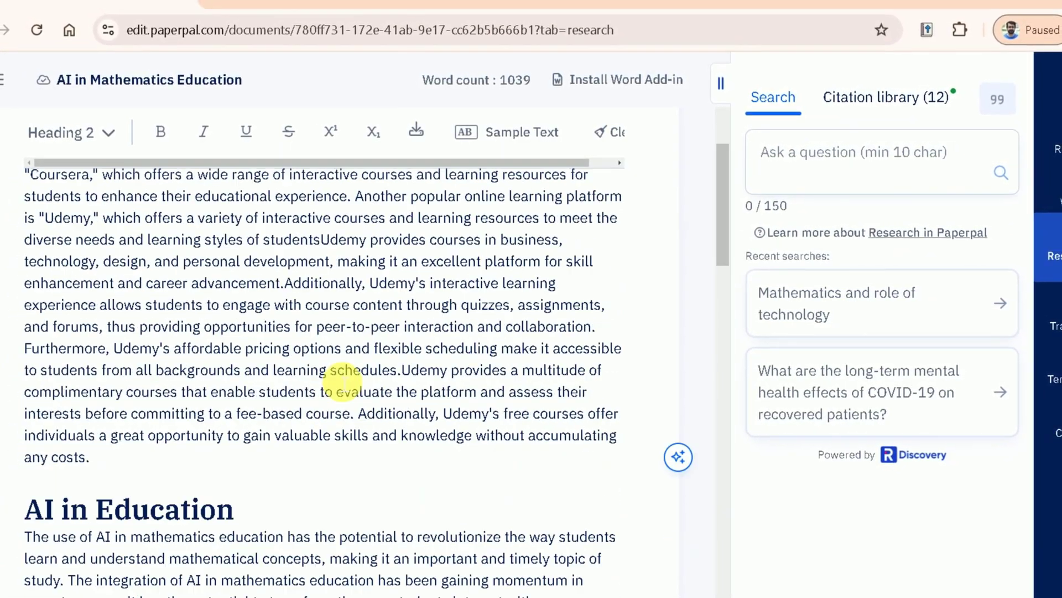
scroll(343, 381, "down", 5)
scroll(402, 388, "up", 8)
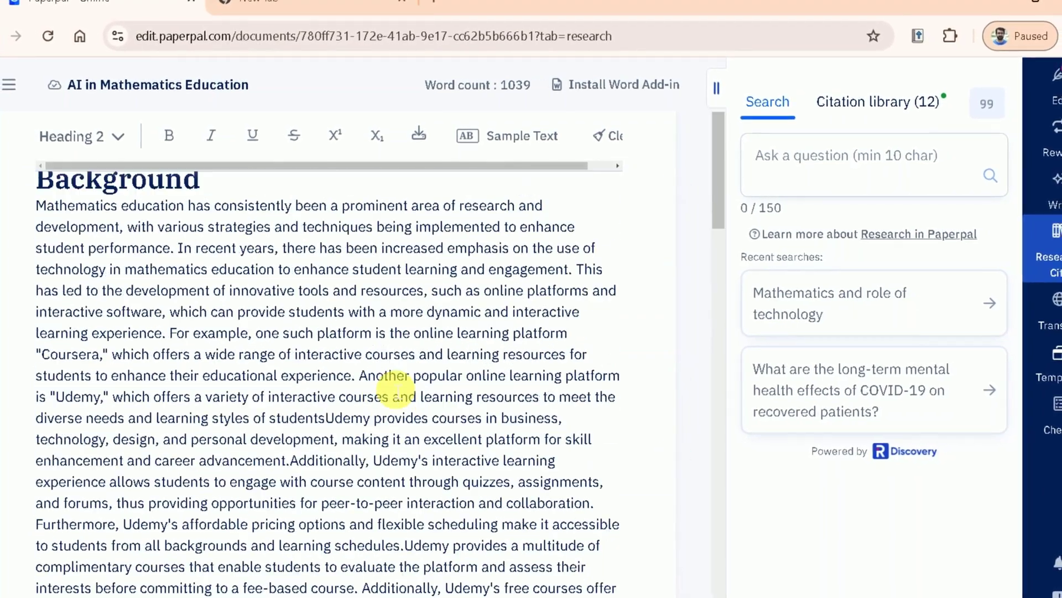
scroll(398, 390, "up", 3)
left_click(820, 171)
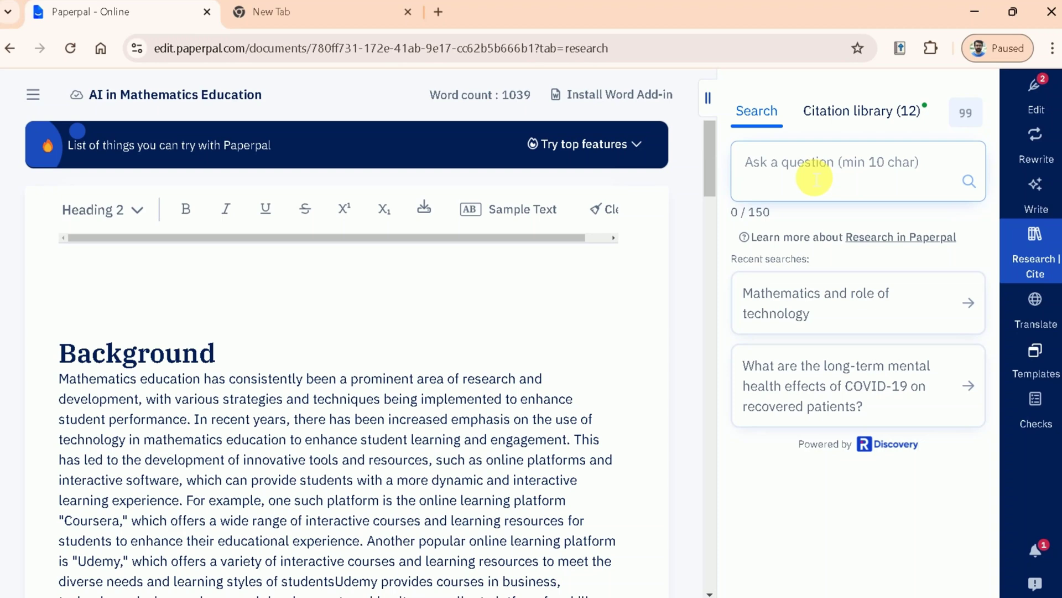
Step: Ask 'What is the importance of AI in Mathematics education?' and read the full five-reference answer
type("W")
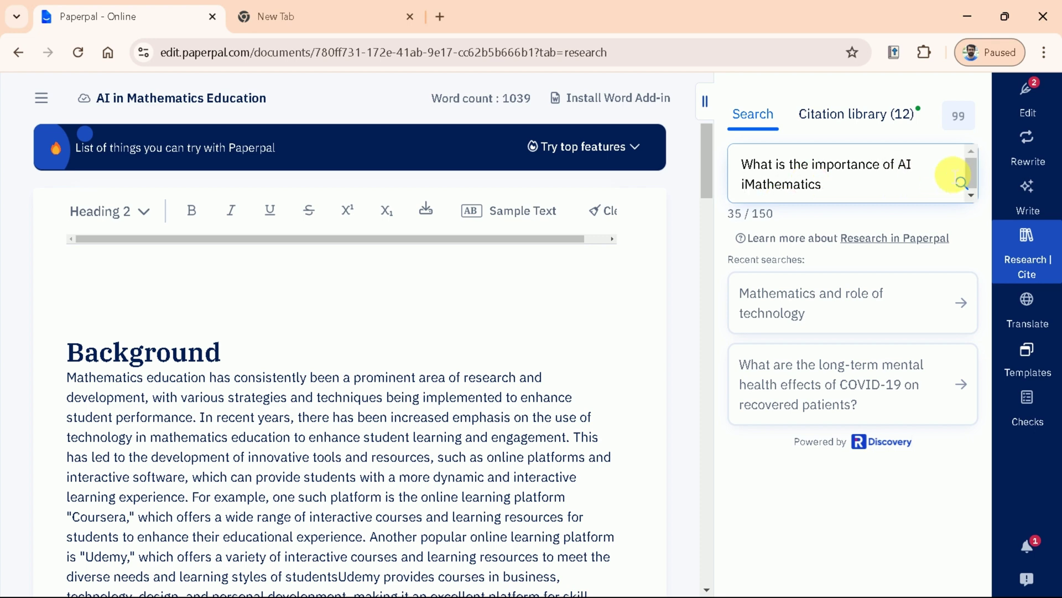
key("Return")
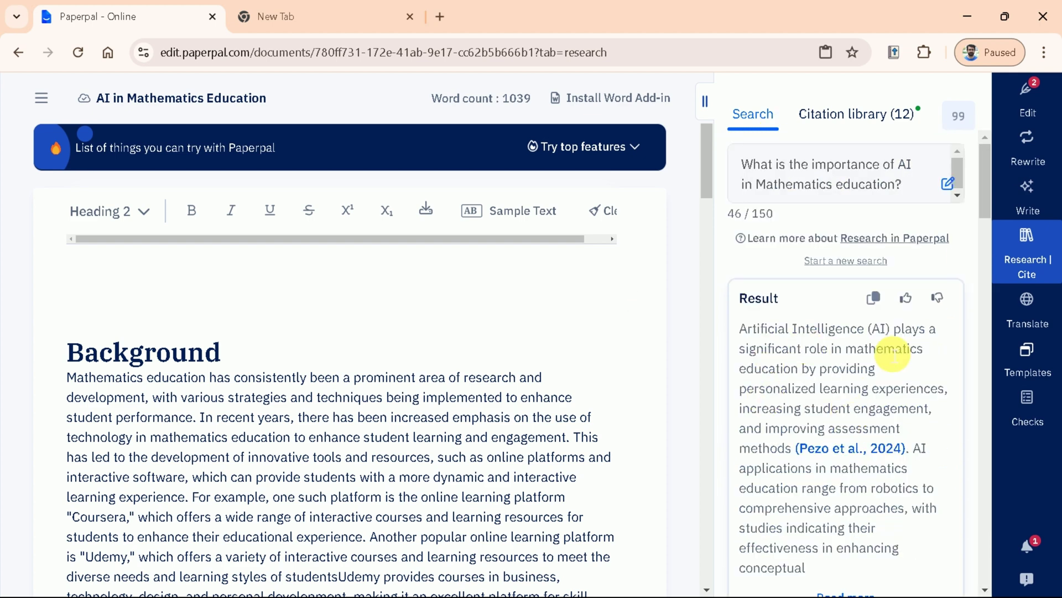
scroll(813, 396, "down", 5)
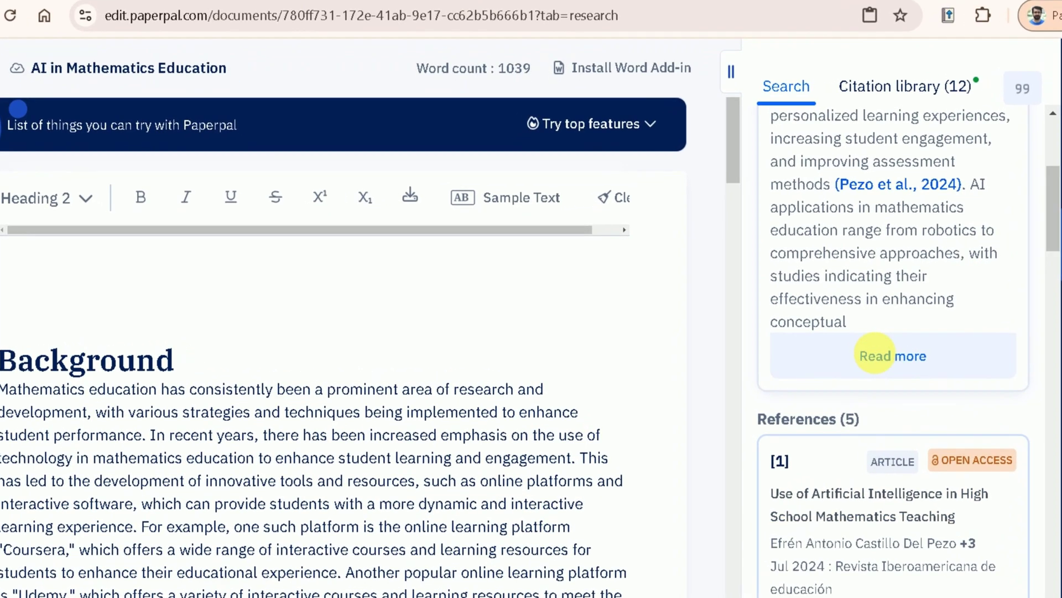
left_click(863, 354)
scroll(869, 362, "down", 5)
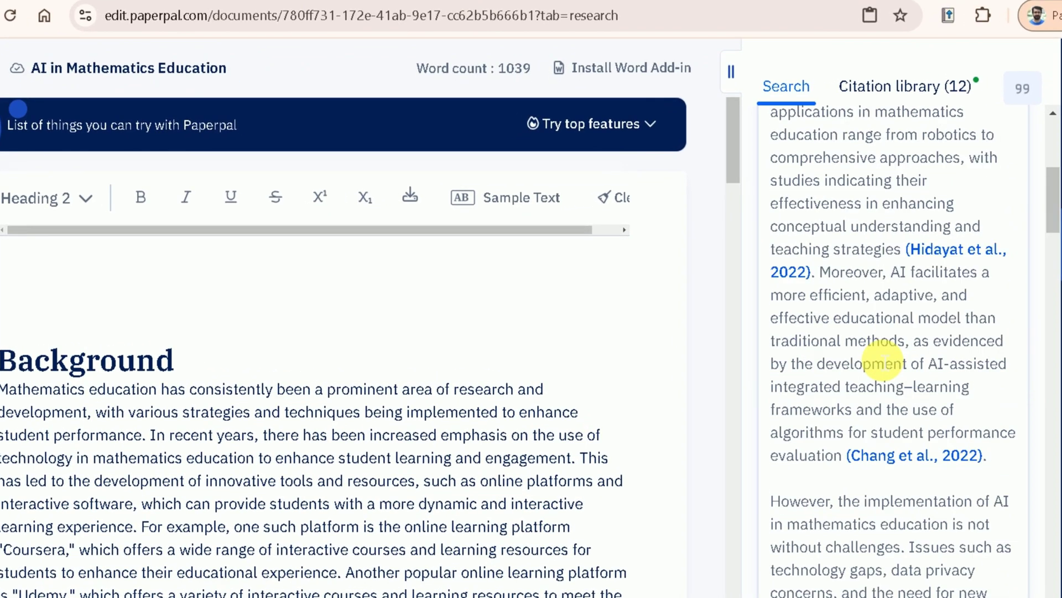
scroll(882, 359, "down", 6)
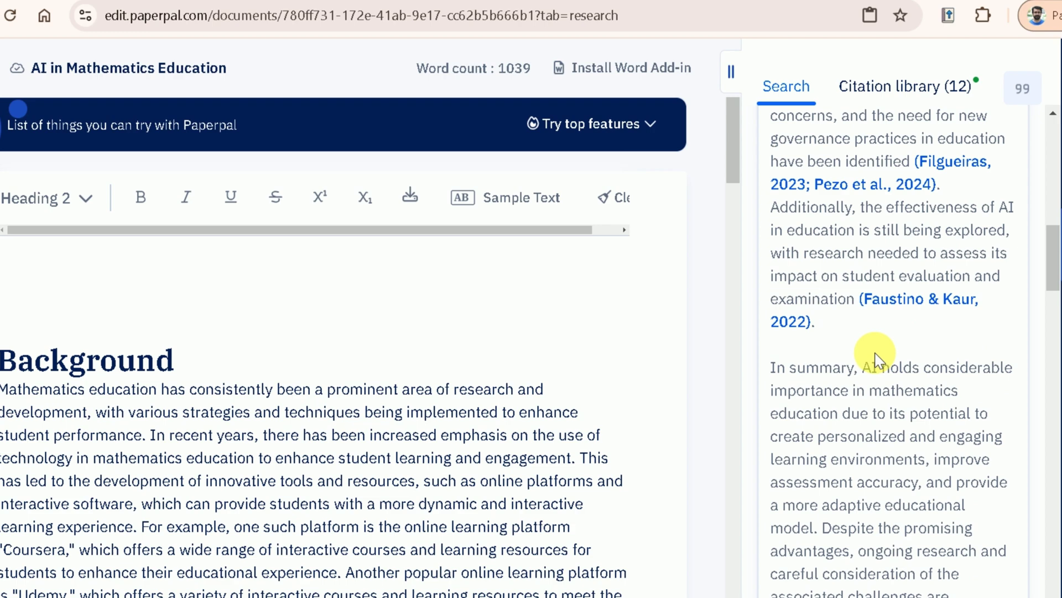
scroll(875, 360, "down", 6)
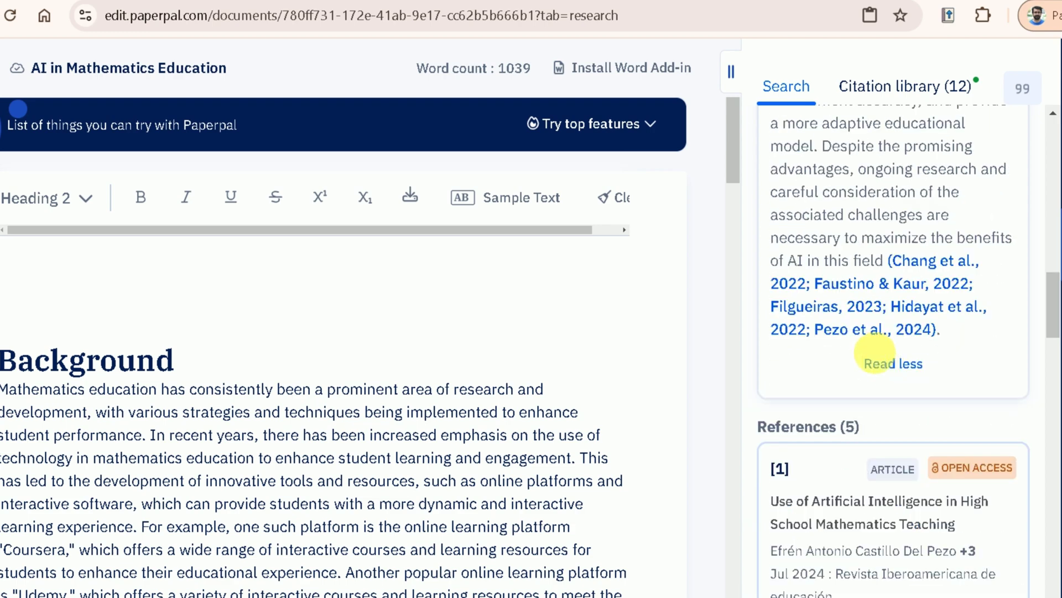
scroll(875, 354, "down", 4)
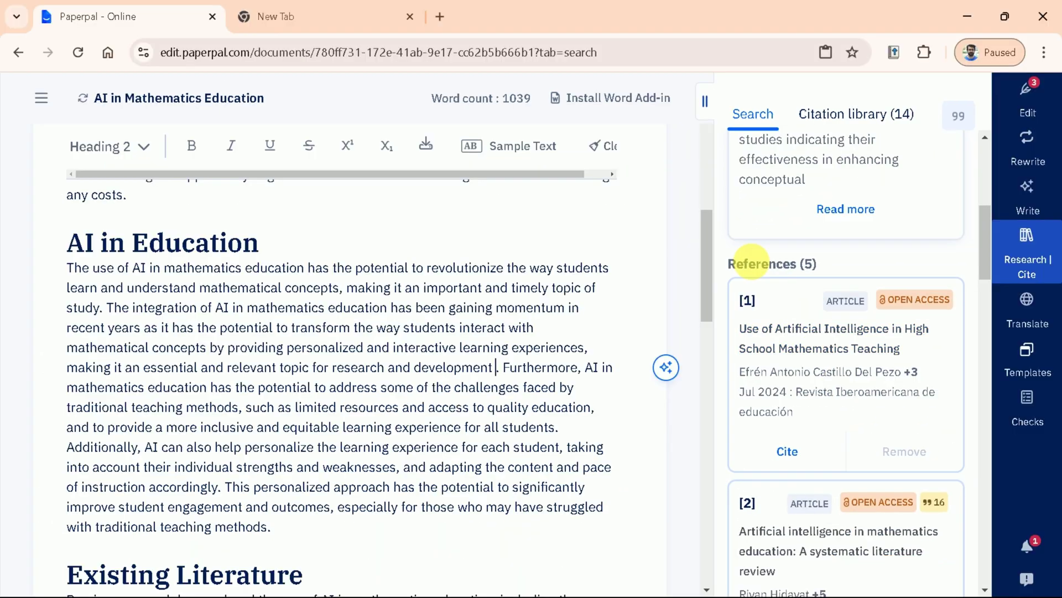
Step: From reference [1]'s Cite option, choose American Psychological Association 7th edition as the citation style
scroll(764, 260, "up", 3)
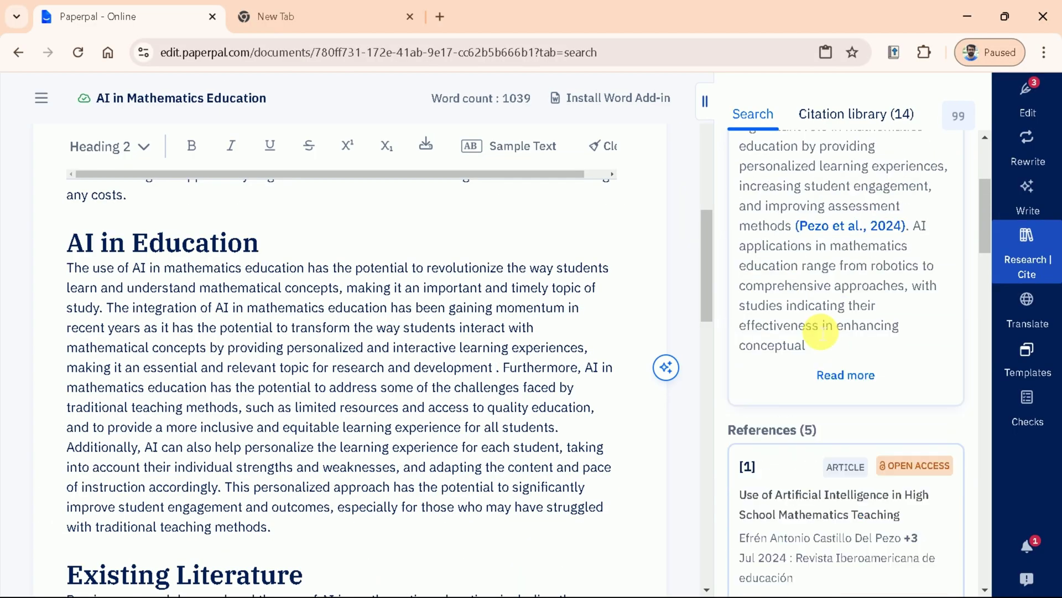
scroll(821, 346, "down", 3)
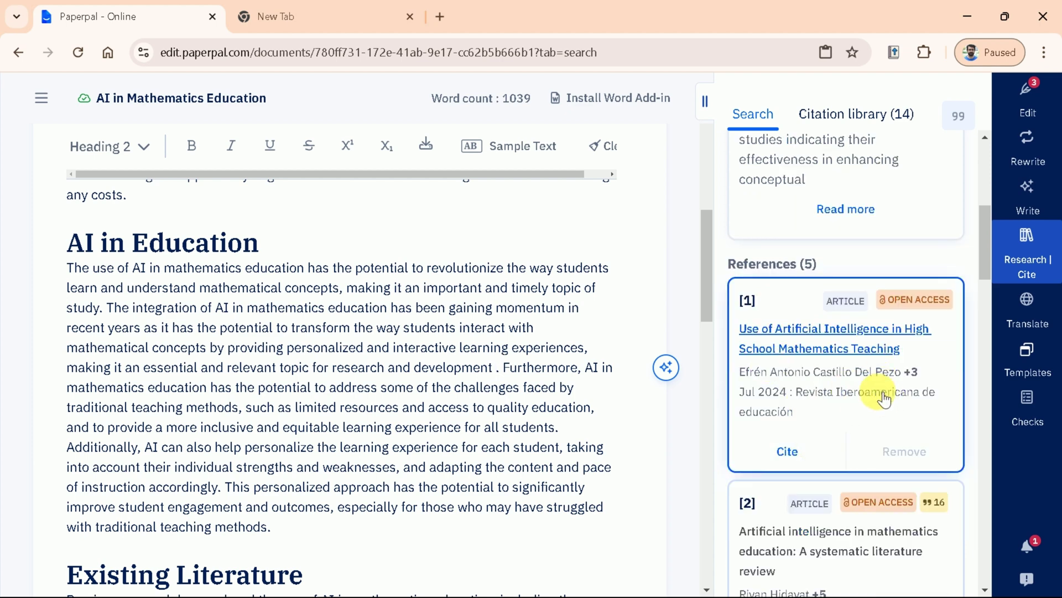
scroll(882, 384, "down", 1)
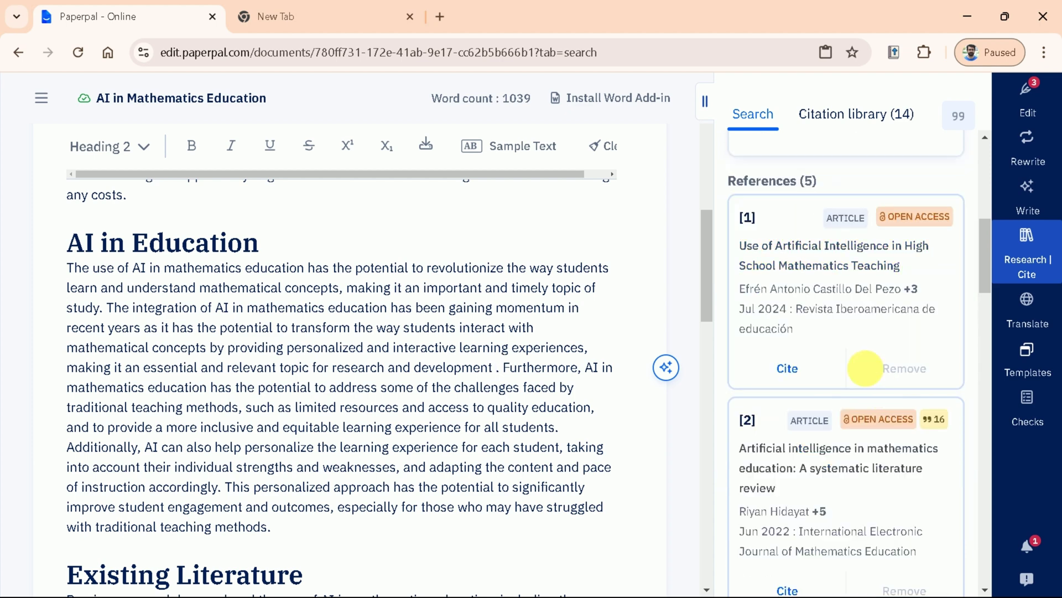
left_click(808, 377)
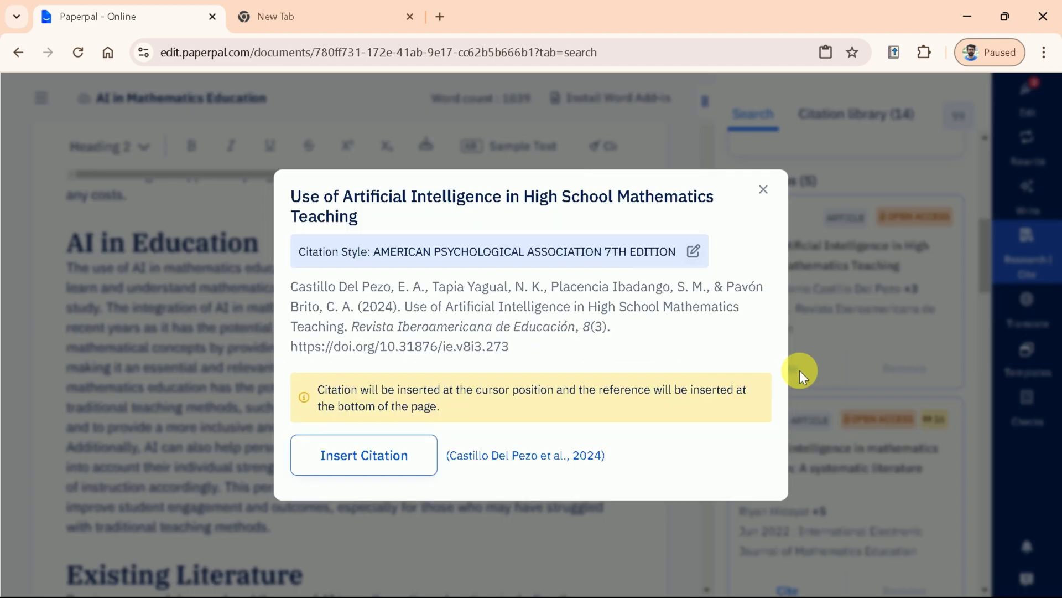
left_click(694, 251)
scroll(977, 354, "down", 5)
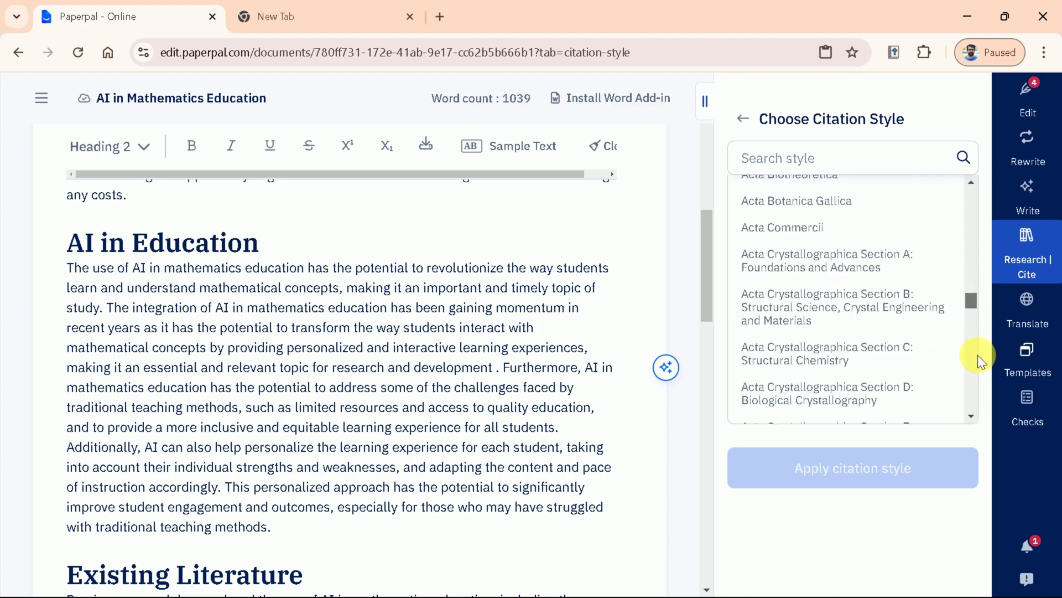
scroll(977, 354, "down", 2)
scroll(980, 291, "up", 3)
left_click_drag(1031, 287, 1030, 202)
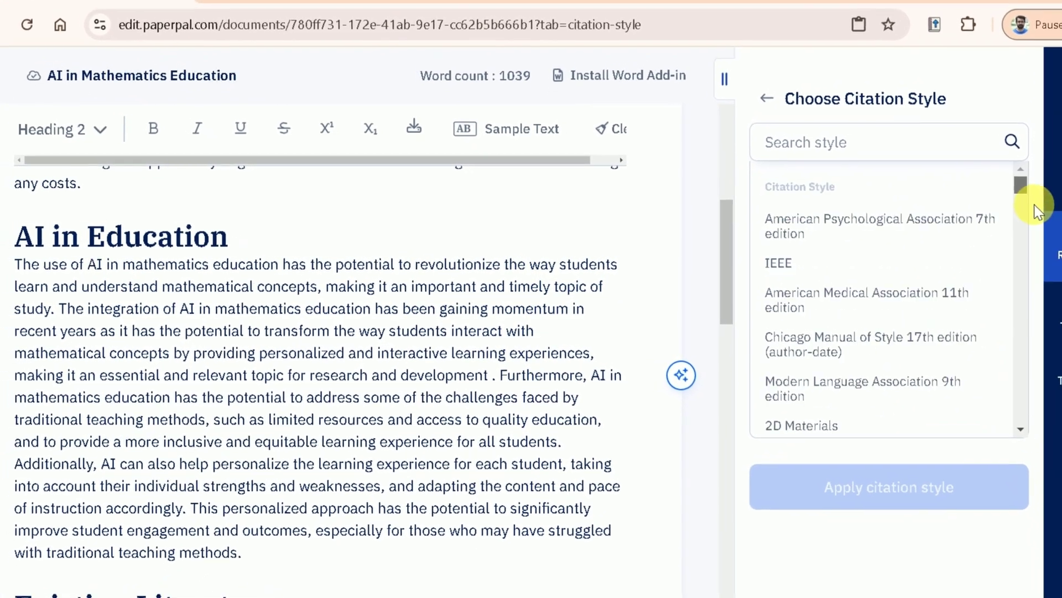
left_click(836, 238)
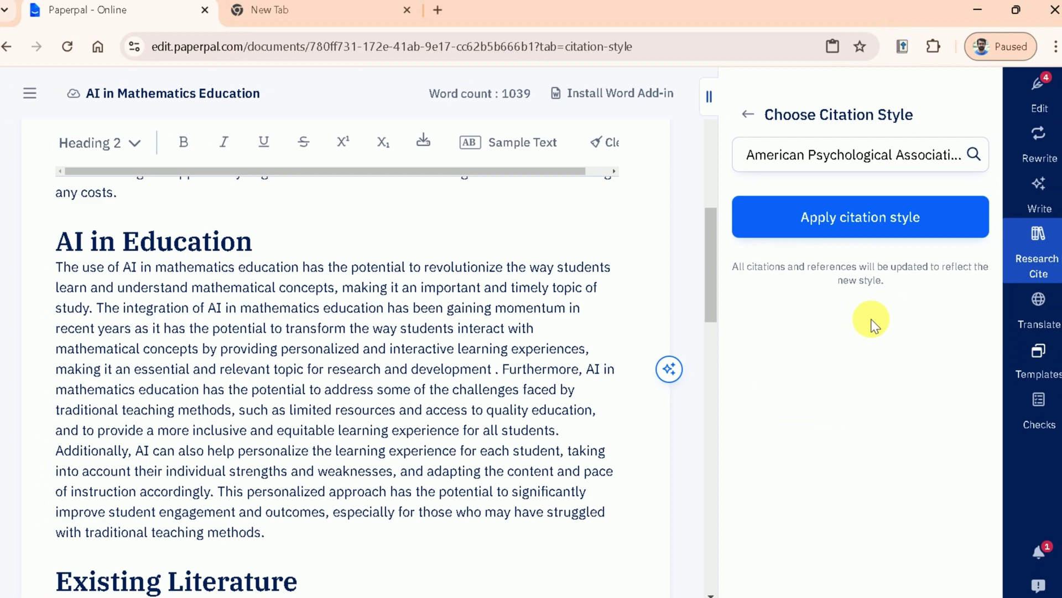
Step: Apply APA style and insert reference [1]'s in-text citation into the Existing Literature paragraph
left_click(830, 222)
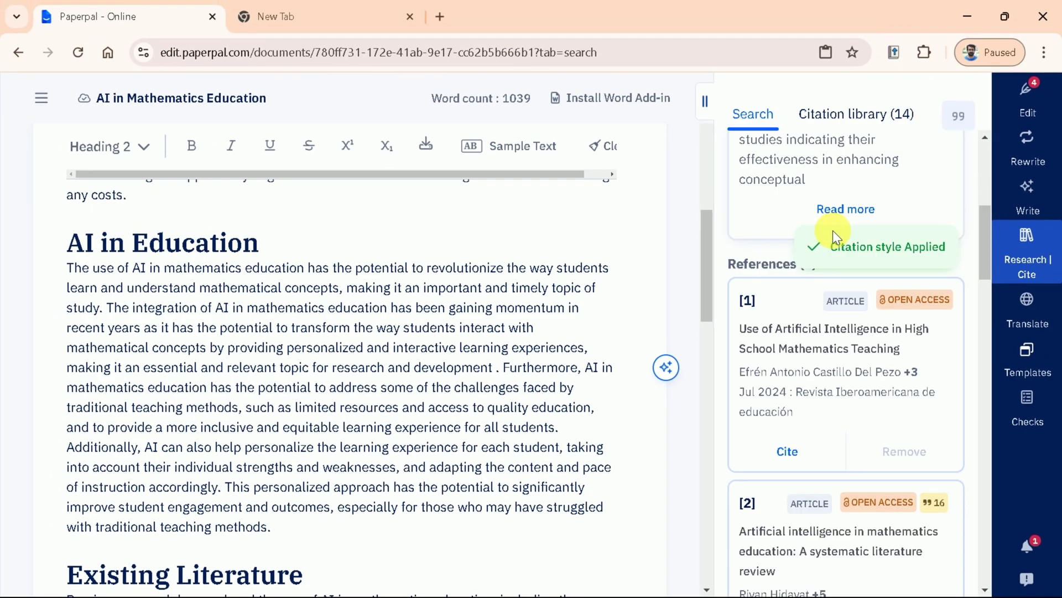
left_click(787, 451)
left_click(380, 457)
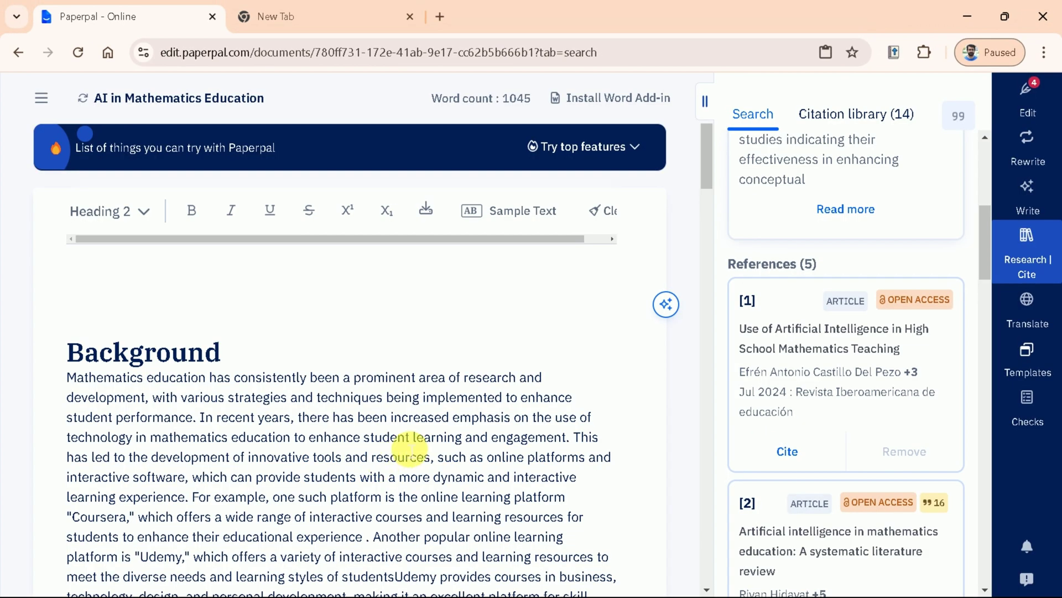
scroll(523, 385, "down", 12)
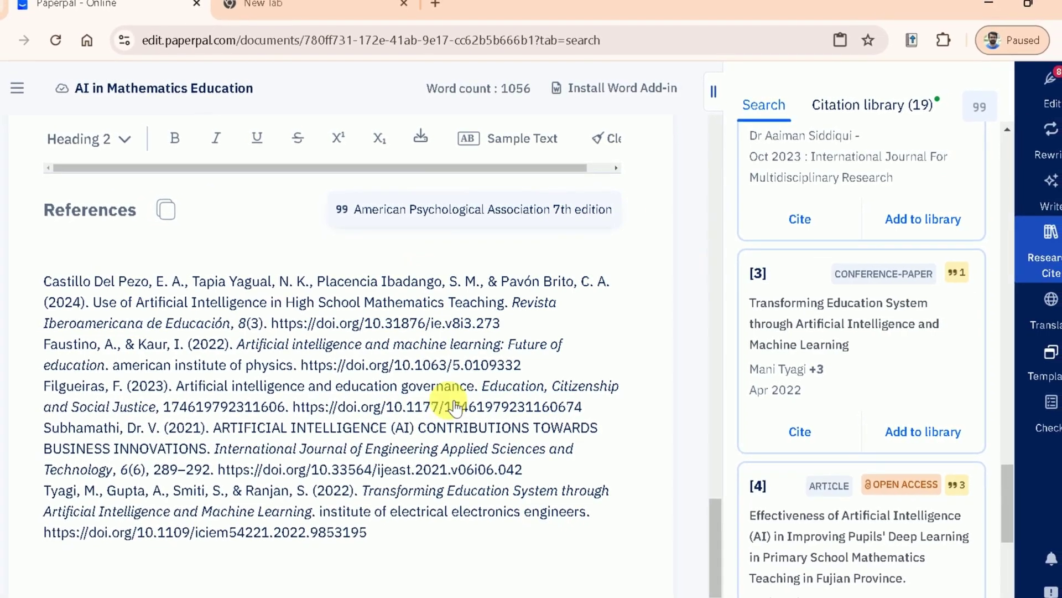
left_click(529, 216)
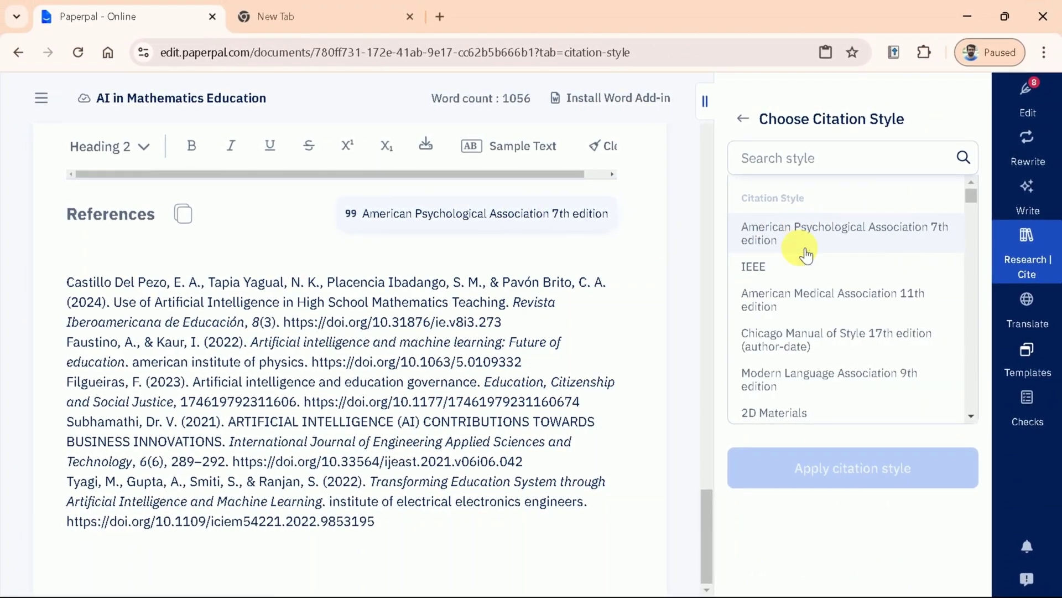
left_click(1027, 243)
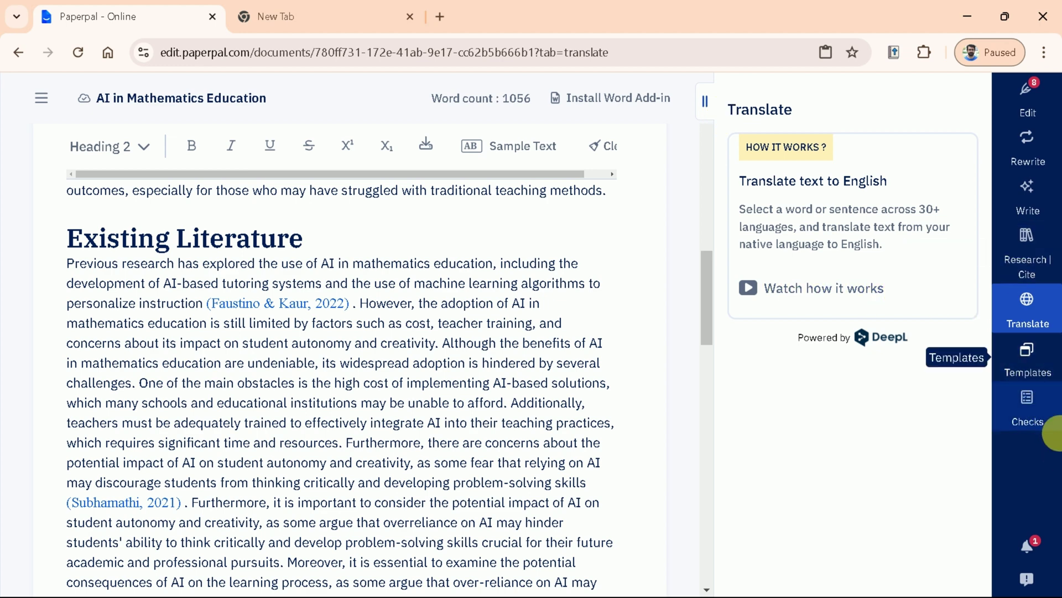
Step: Show the document checks list, including Plagiarism Check
left_click(1048, 409)
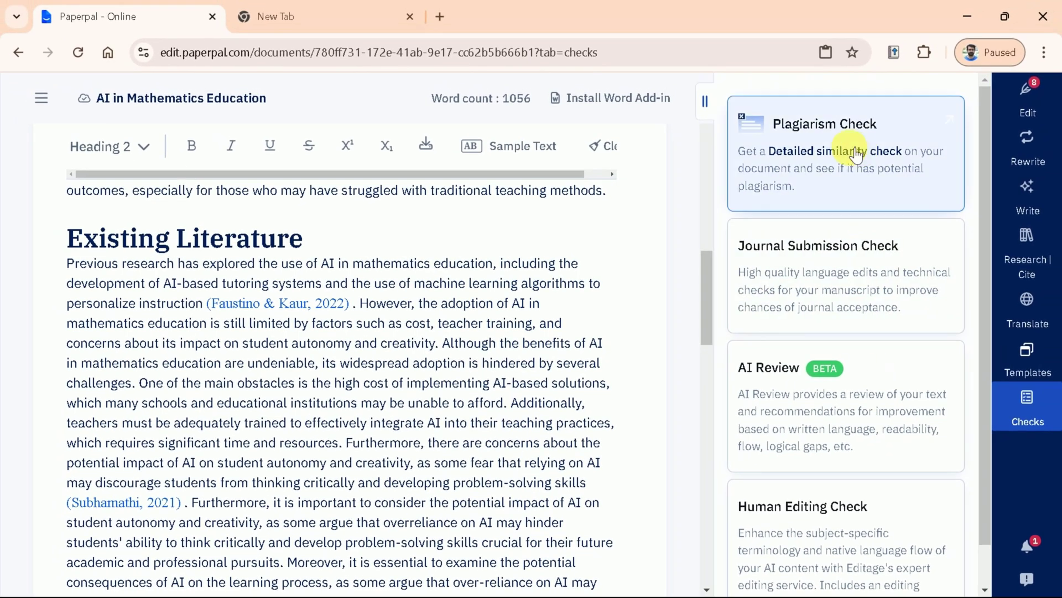
Step: Upload the 'AI in Mathematics Education' Word manuscript for a plagiarism check, reporting 10% similarity
left_click(840, 191)
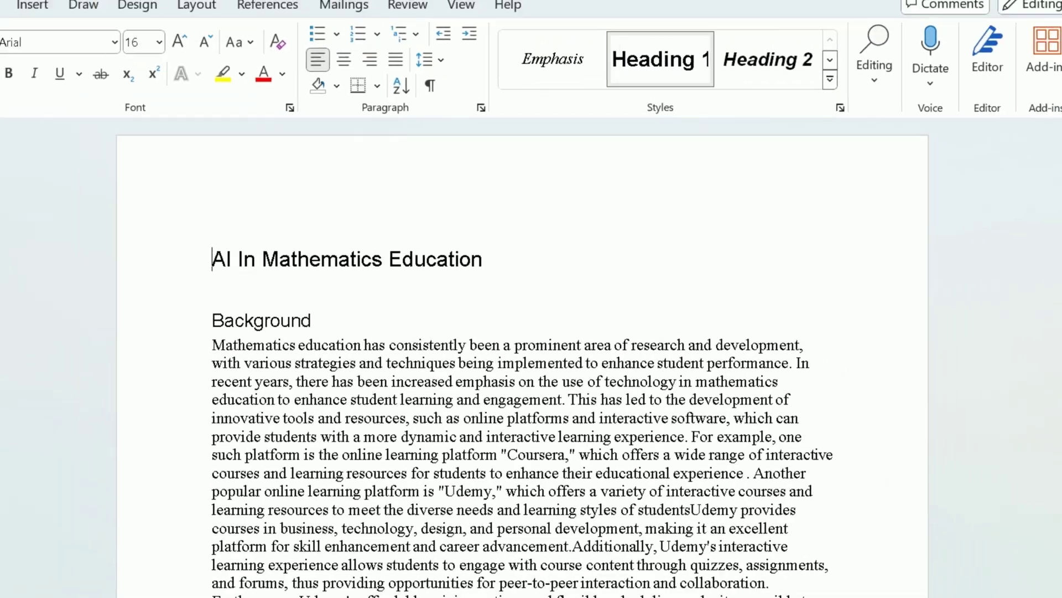
left_click_drag(1054, 166, 1057, 479)
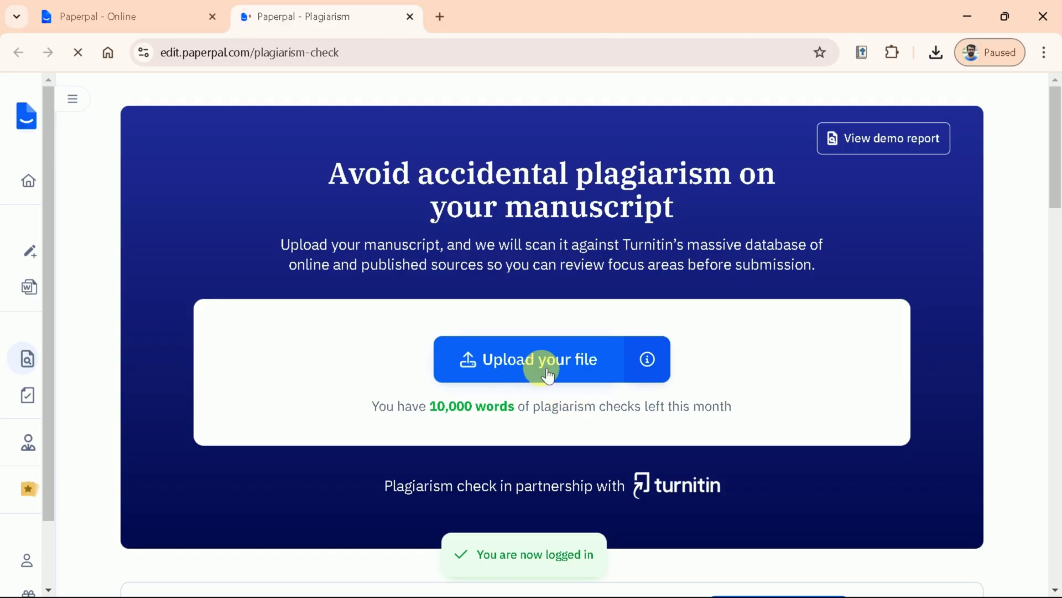
left_click(539, 366)
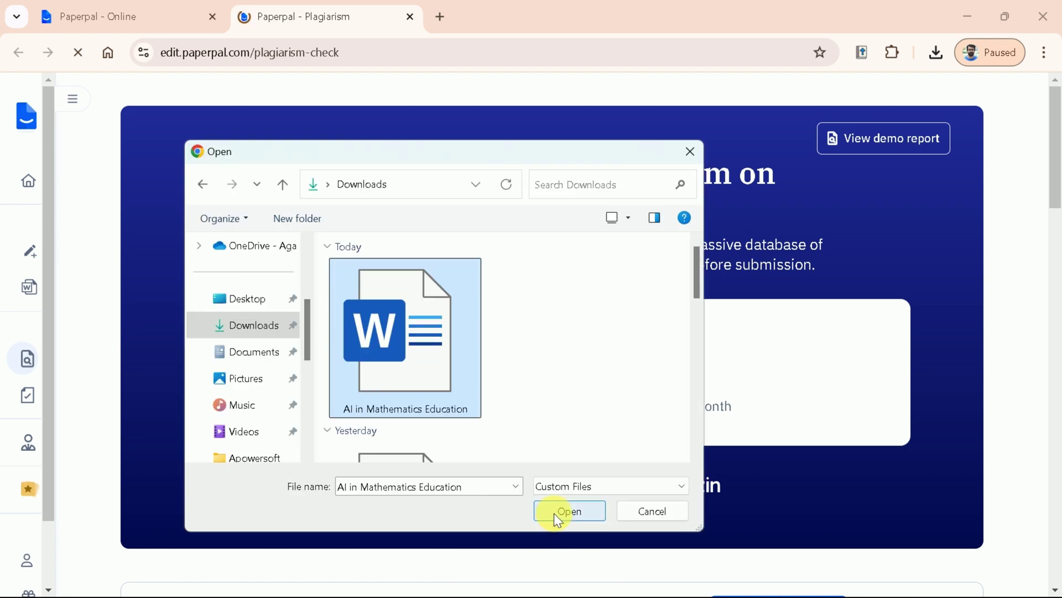
left_click(553, 513)
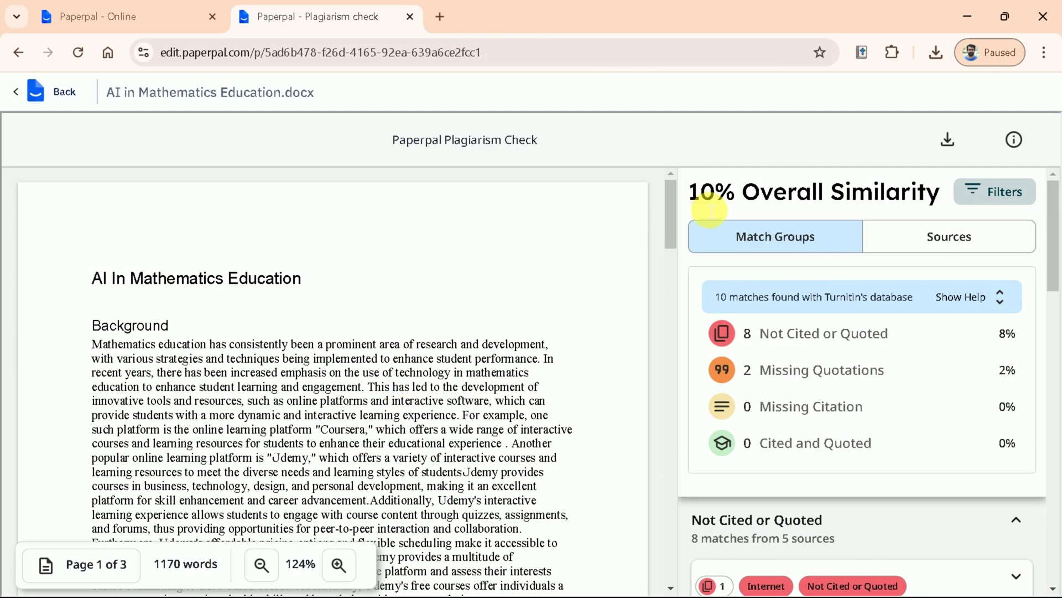
Step: Review the 10% overall similarity score and show the aiforsocialgood.ca matches in the document
left_click_drag(702, 206, 925, 198)
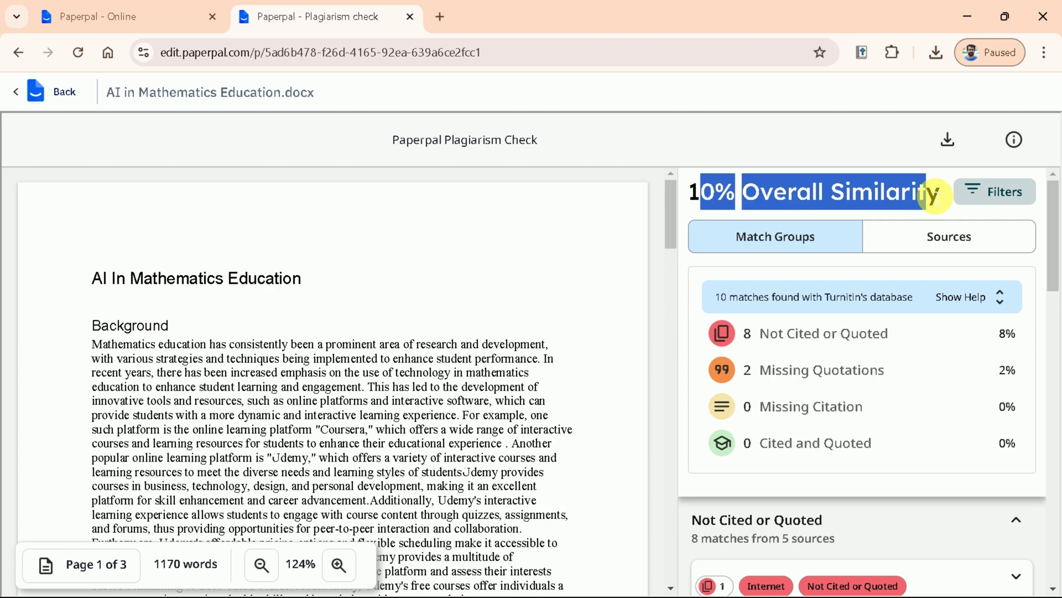
left_click(868, 224)
scroll(840, 349, "down", 1)
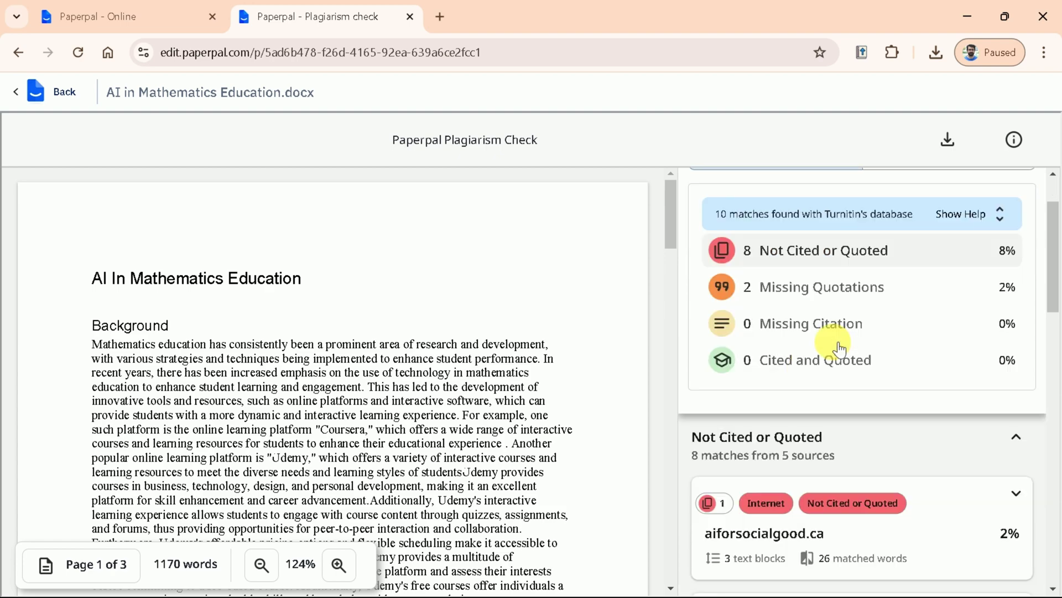
scroll(840, 349, "down", 3)
left_click(837, 257)
scroll(526, 446, "up", 1)
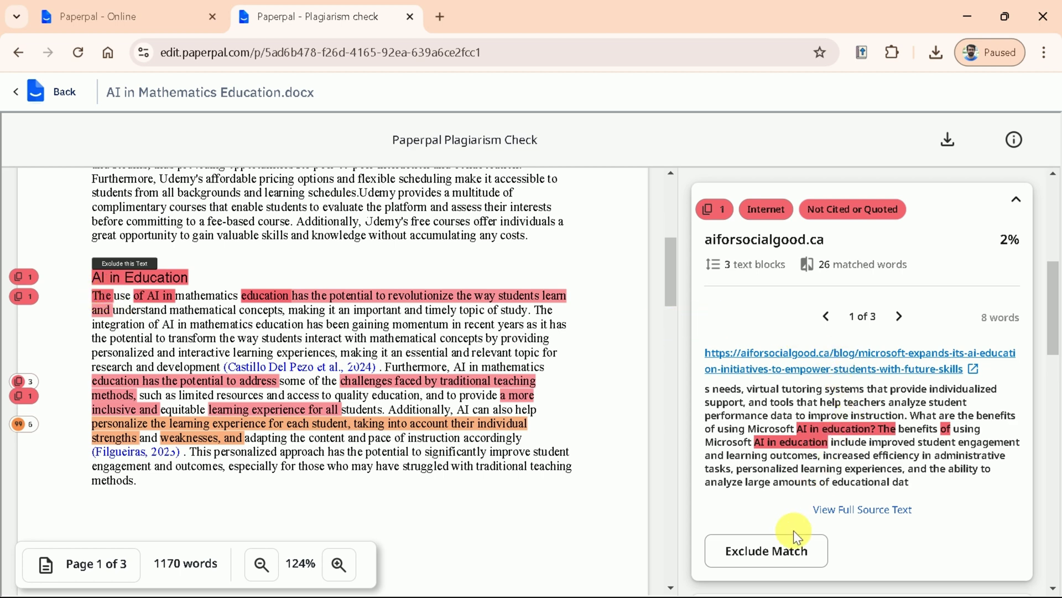
Step: Exclude two aiforsocialgood.ca matches to drop similarity to 8%, then return to the check page
left_click(769, 561)
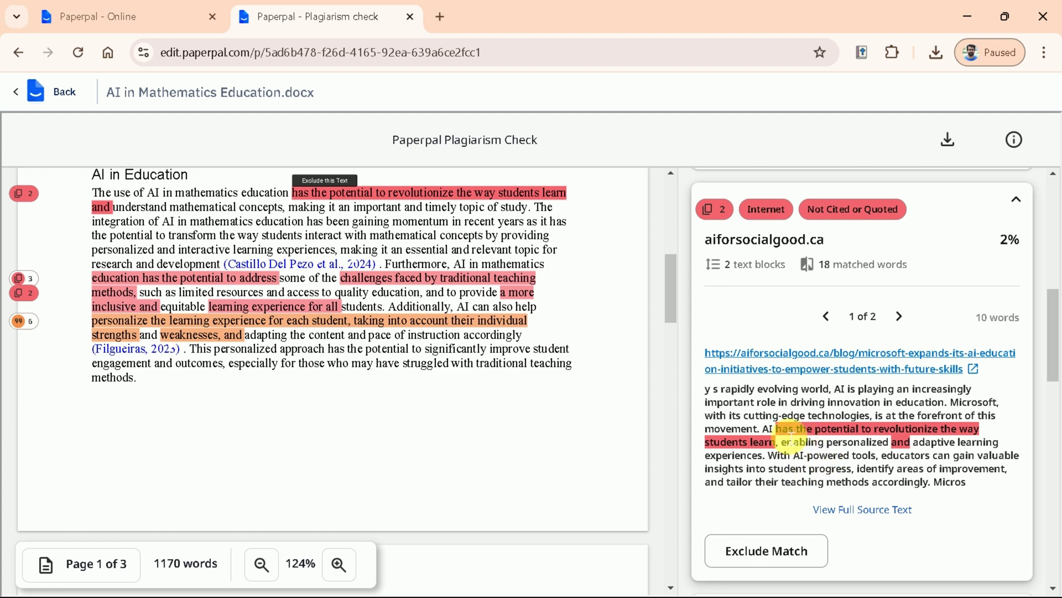
left_click(802, 551)
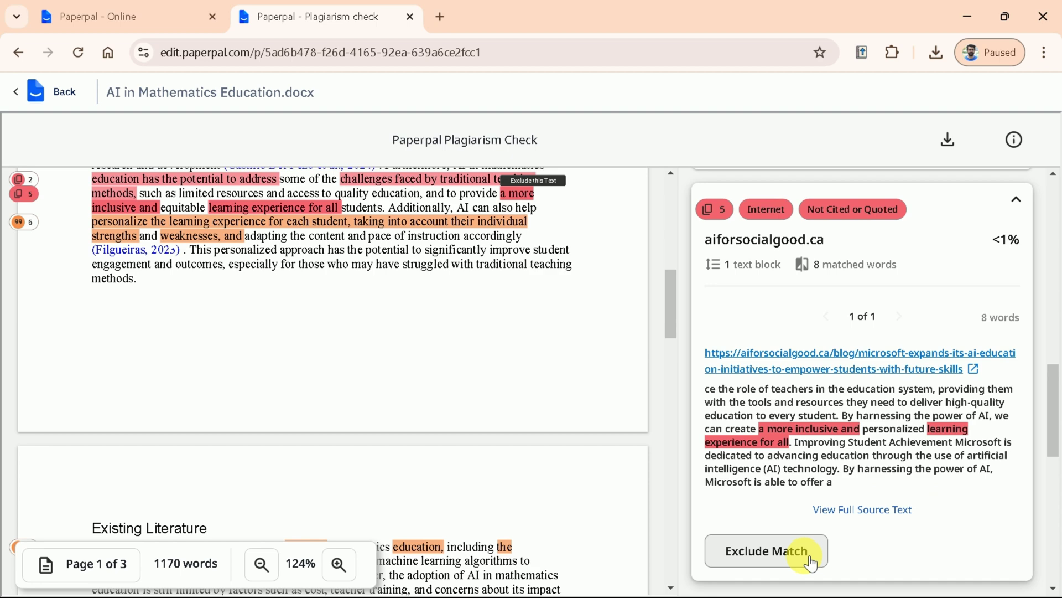
left_click(809, 553)
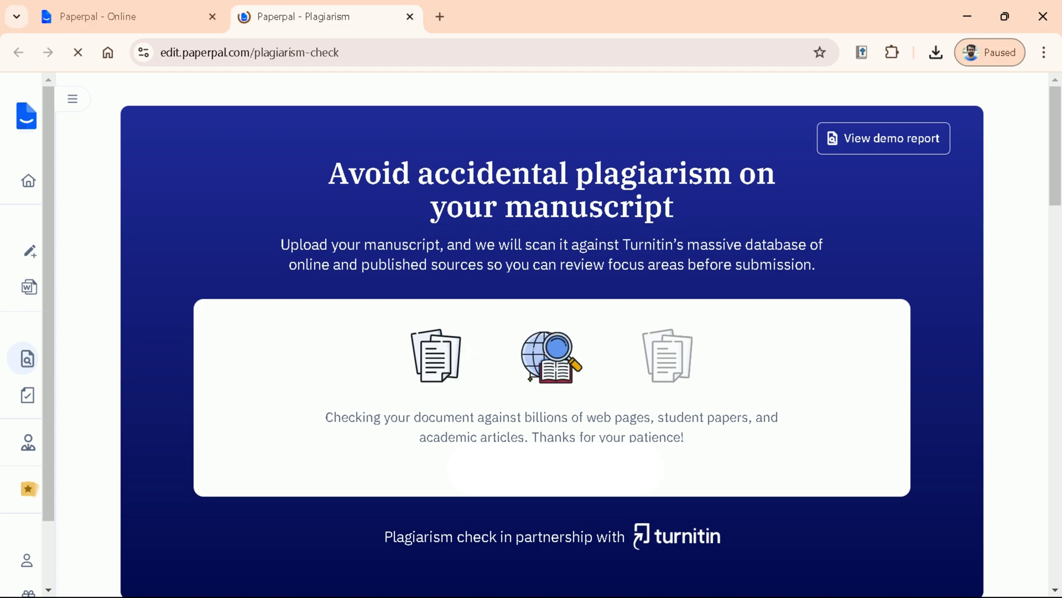
Step: Close the plagiarism check tab with Ctrl+W to get back to the My documents home page
key("ctrl+w")
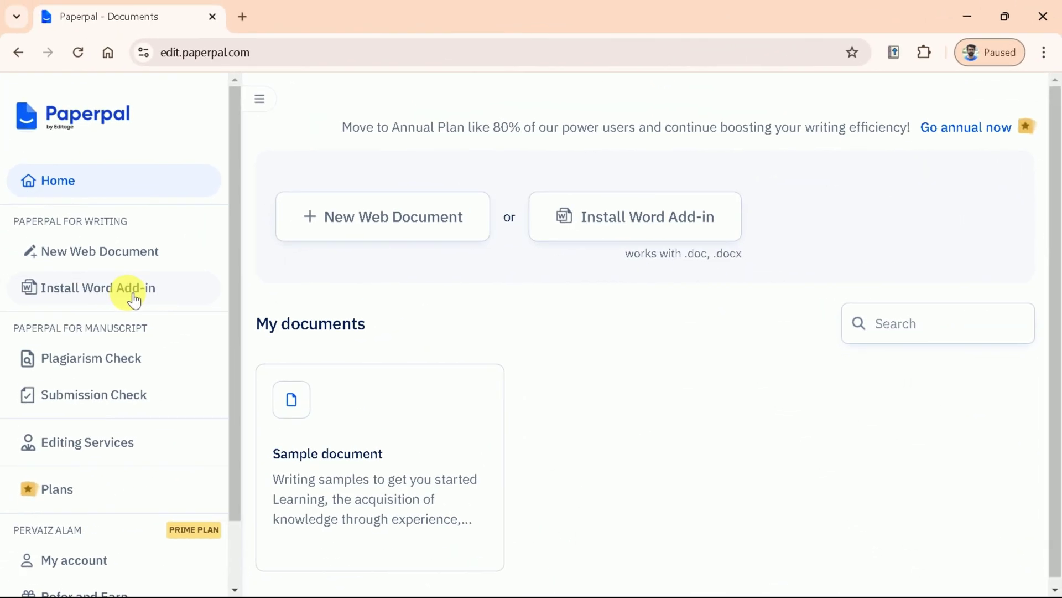
Step: Bring up the Install Word Add-in page and scroll through its contents
left_click(133, 300)
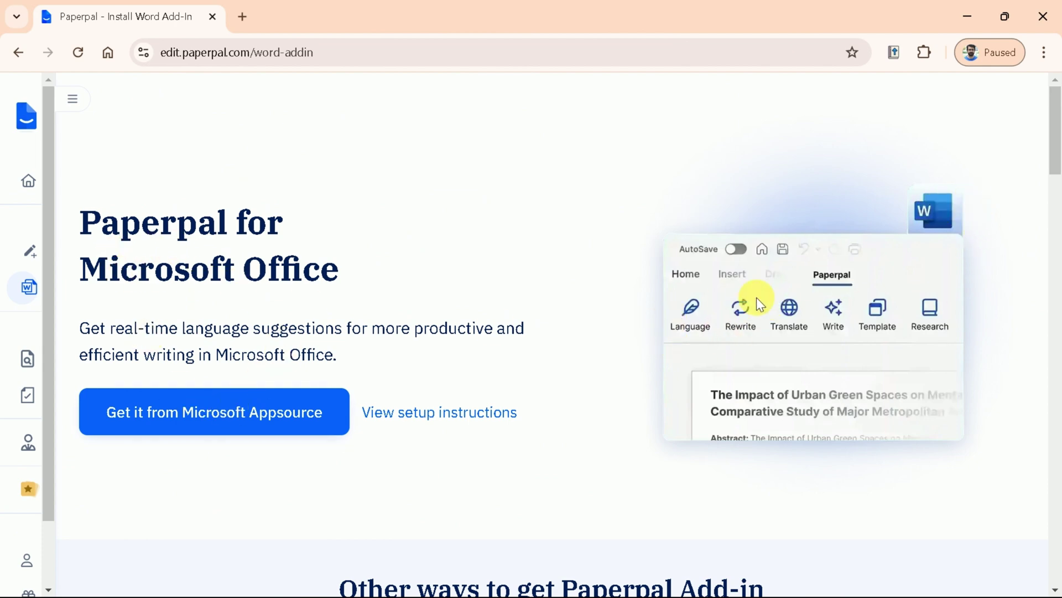
scroll(755, 298, "down", 7)
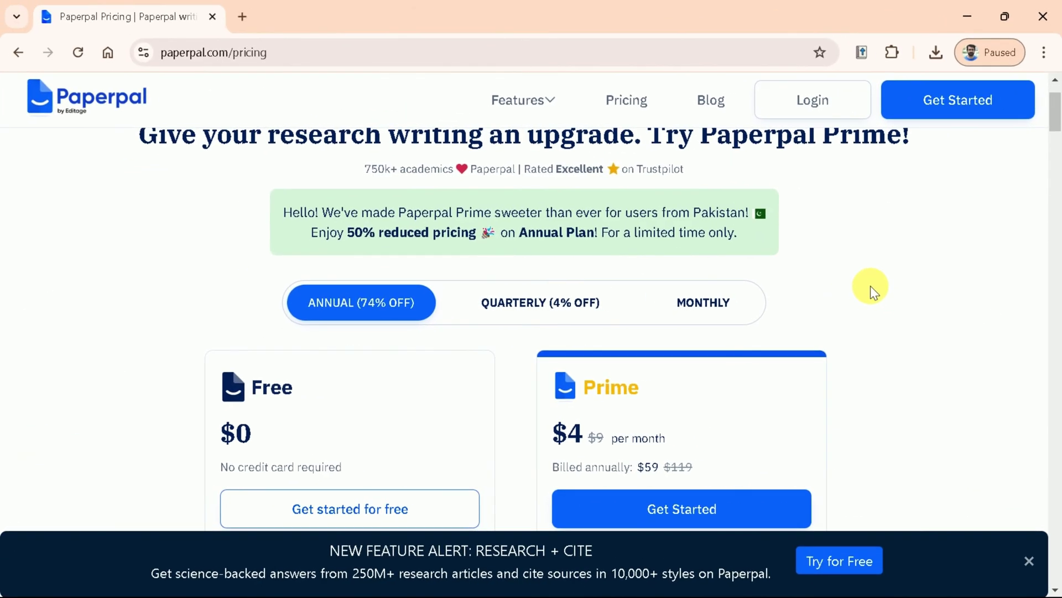
Step: Switch the pricing to Monthly billing, showing Prime at $19 per month beside the $0 Free plan
scroll(387, 277, "down", 2)
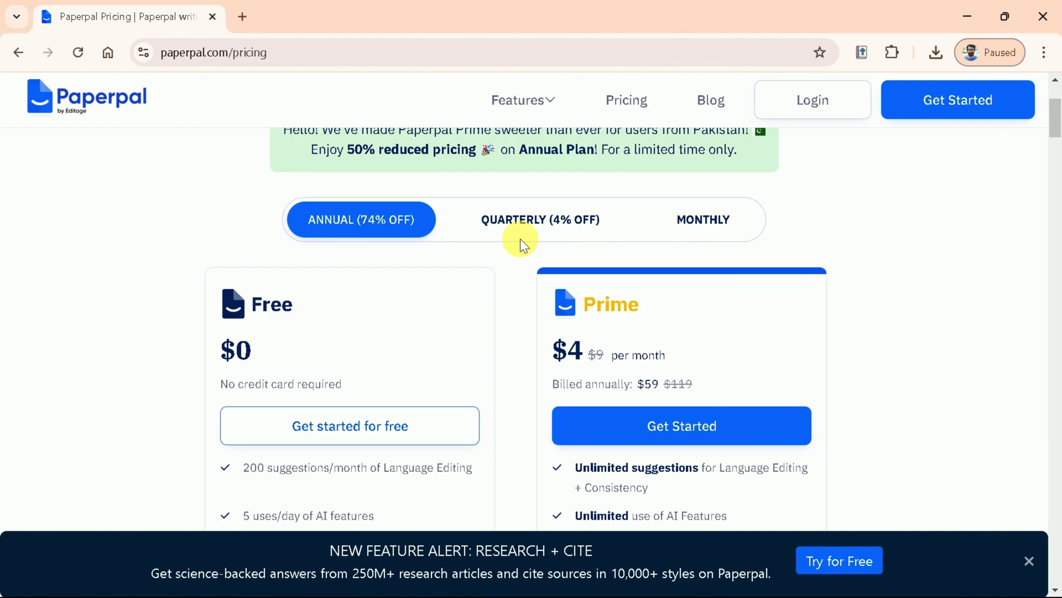
scroll(443, 238, "down", 2)
scroll(299, 385, "down", 5)
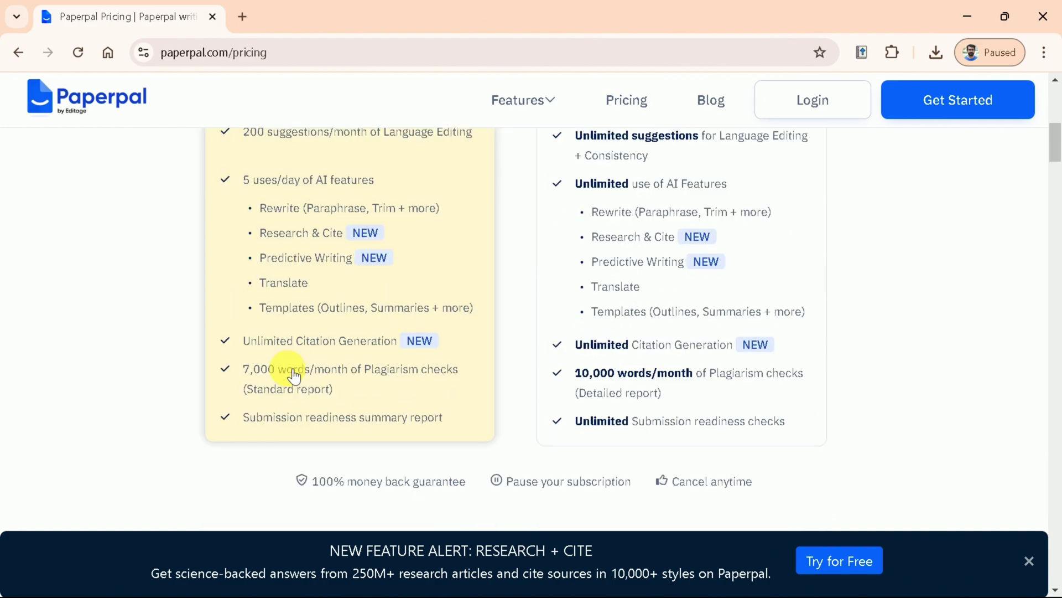
scroll(387, 374, "up", 5)
scroll(658, 359, "down", 3)
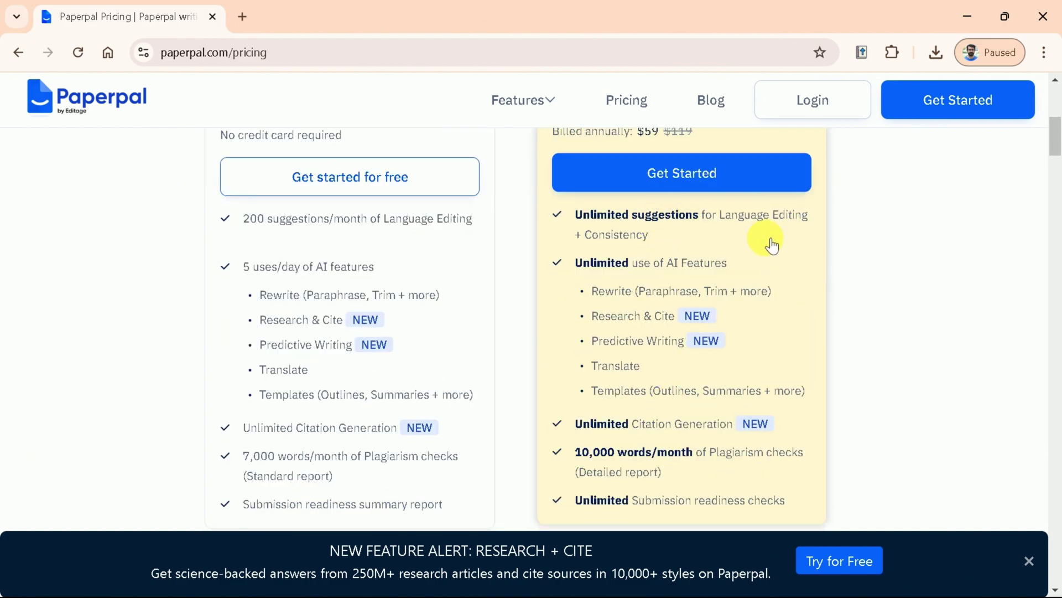
scroll(772, 243, "down", 3)
scroll(695, 408, "up", 9)
scroll(798, 365, "down", 2)
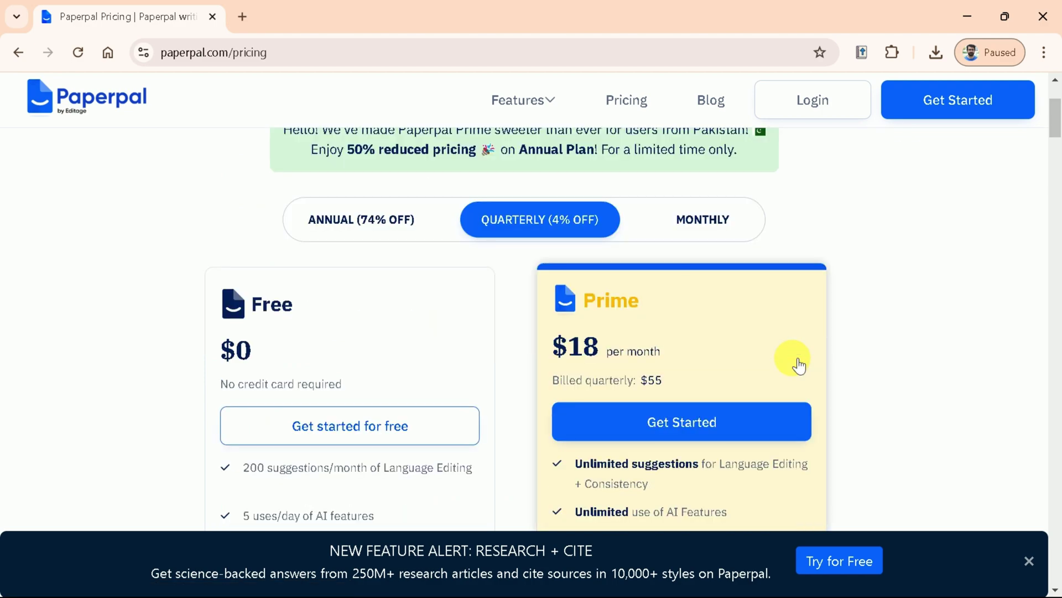
scroll(798, 366, "down", 2)
scroll(764, 332, "up", 3)
left_click(728, 301)
scroll(719, 350, "down", 6)
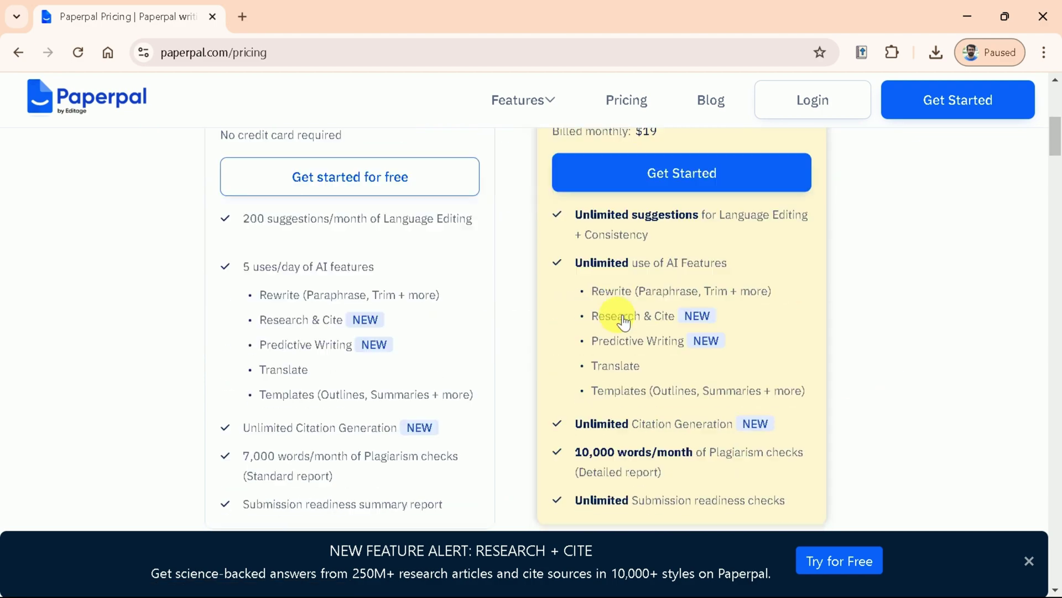
scroll(630, 340, "down", 3)
scroll(636, 360, "up", 9)
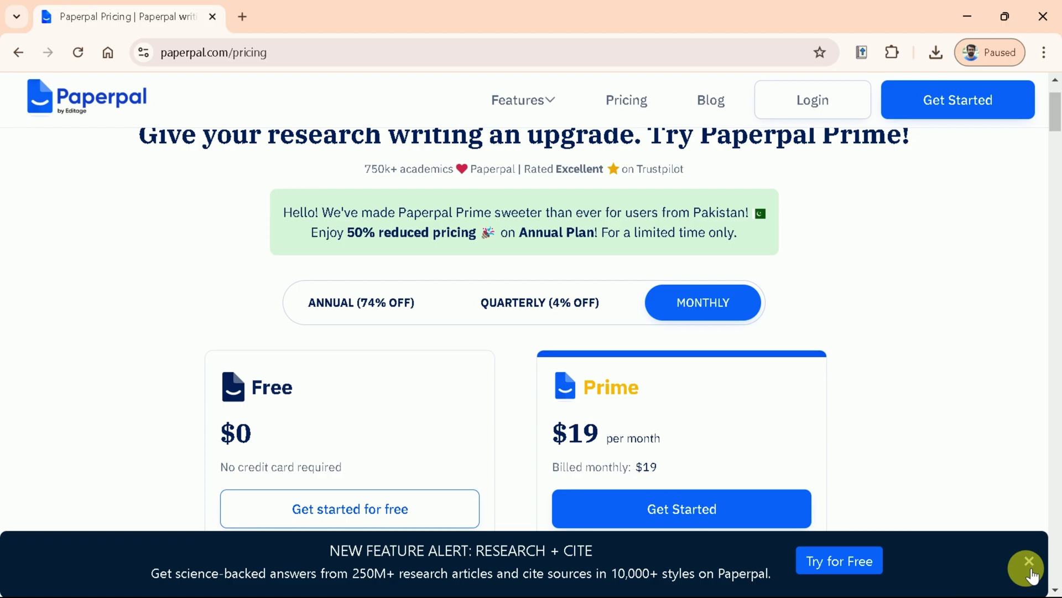